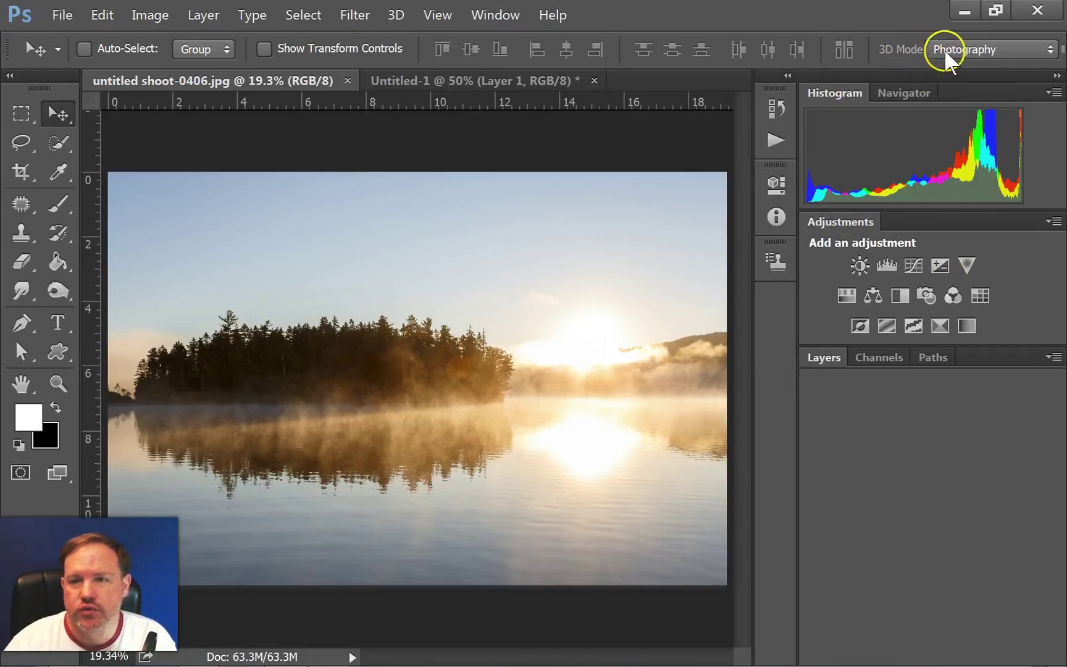
Cycle through the Essentials, 3D and Motion workspaces from the workspace switcher.
click(1049, 51)
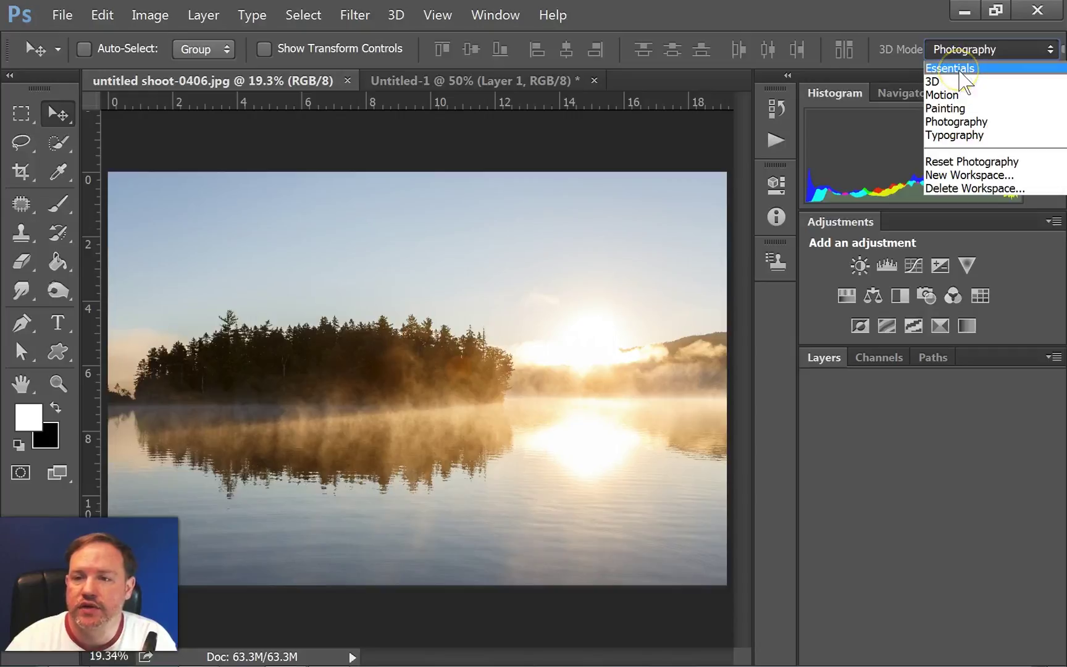
click(960, 69)
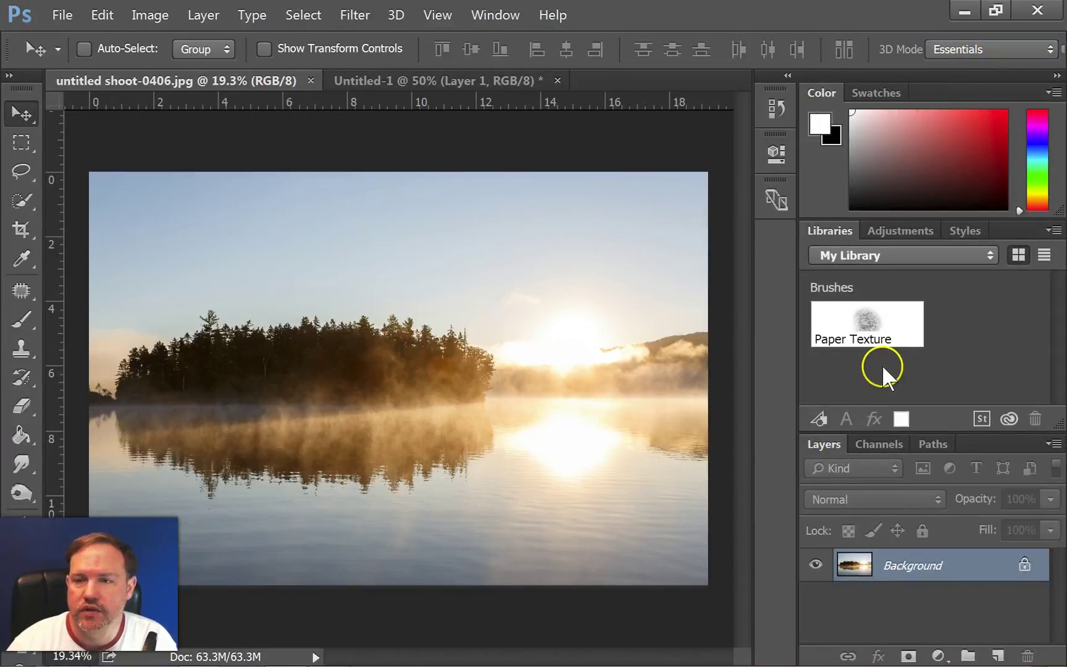
click(981, 49)
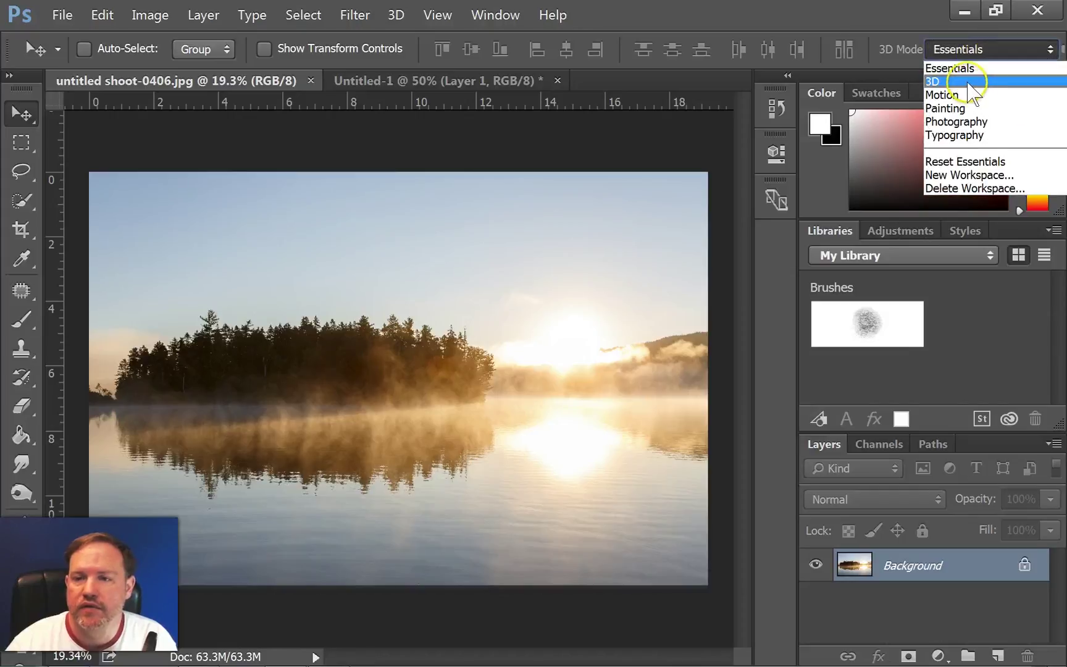
click(968, 82)
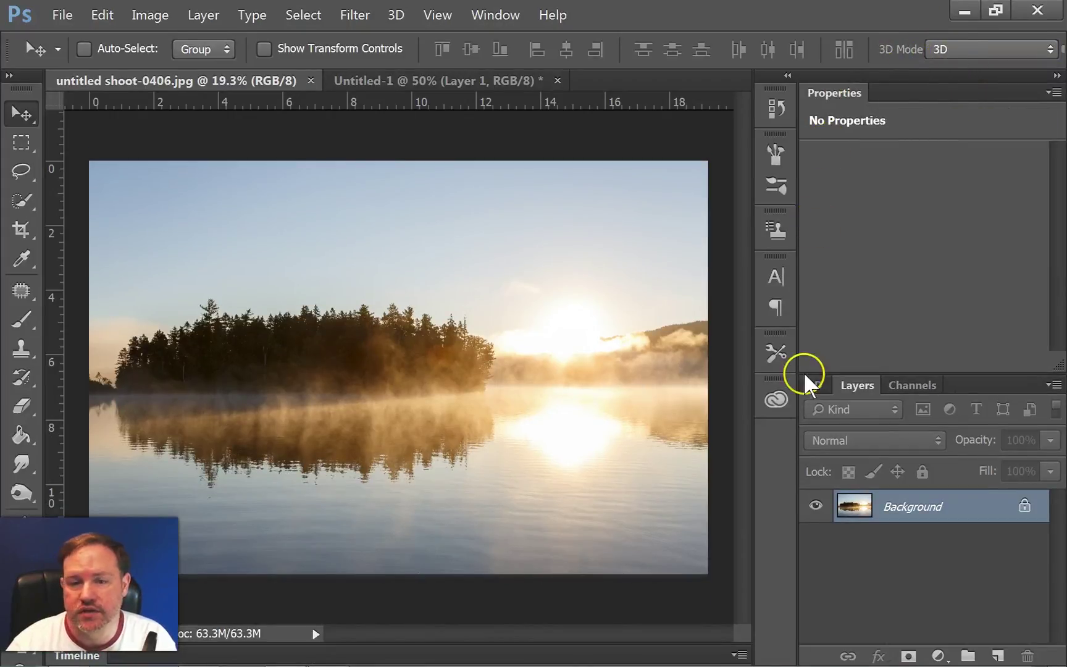
click(956, 49)
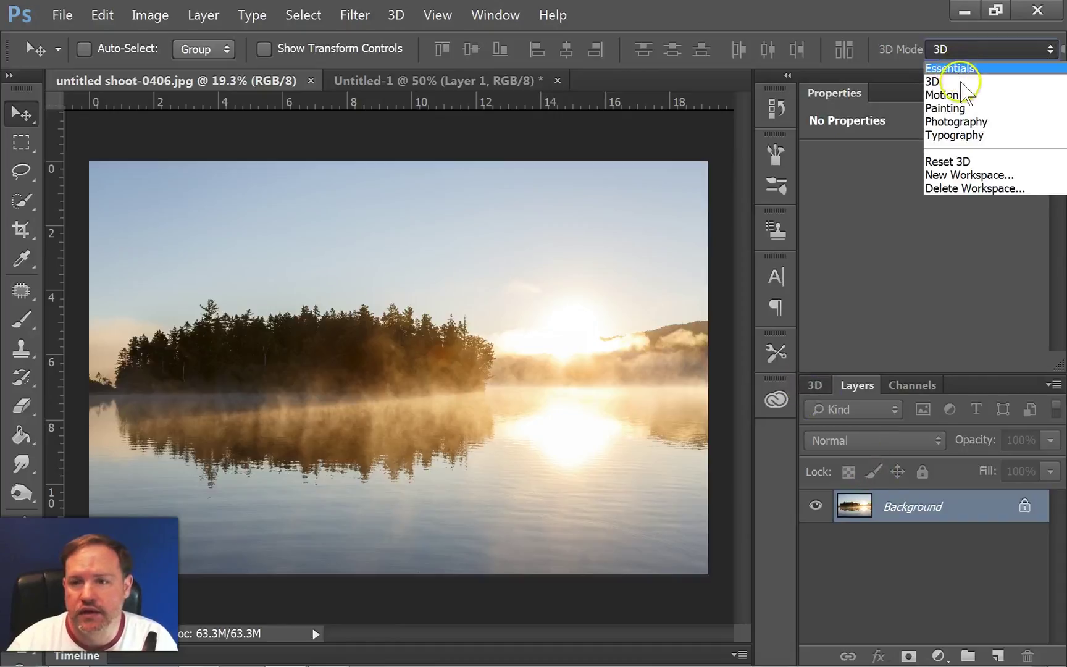
click(959, 93)
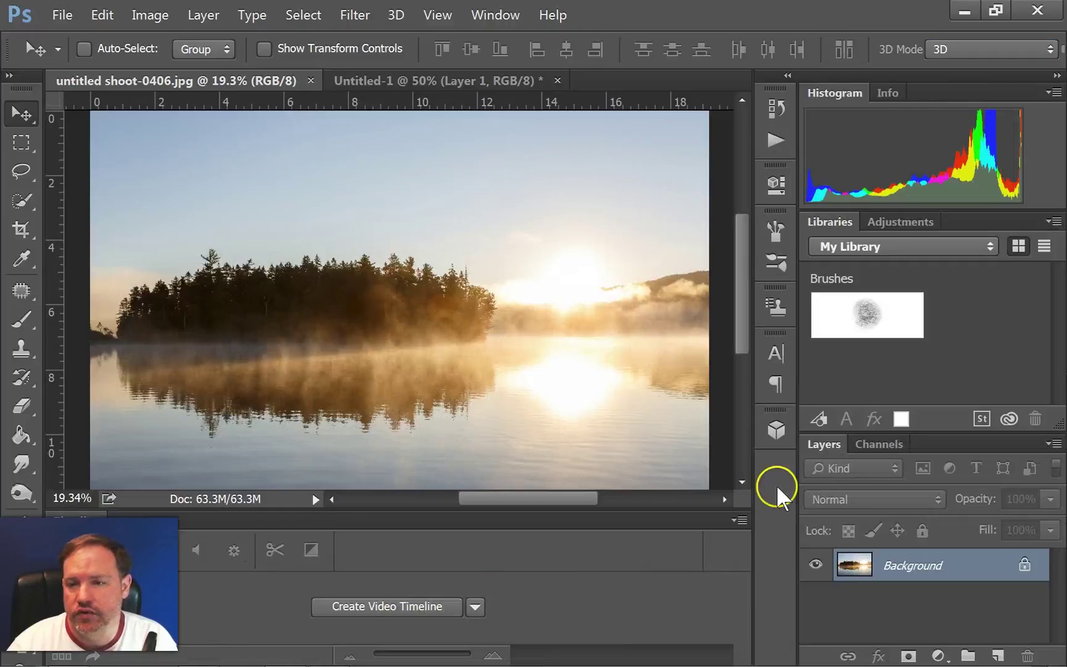
Switch to the Painting workspace and then to Photography.
click(951, 49)
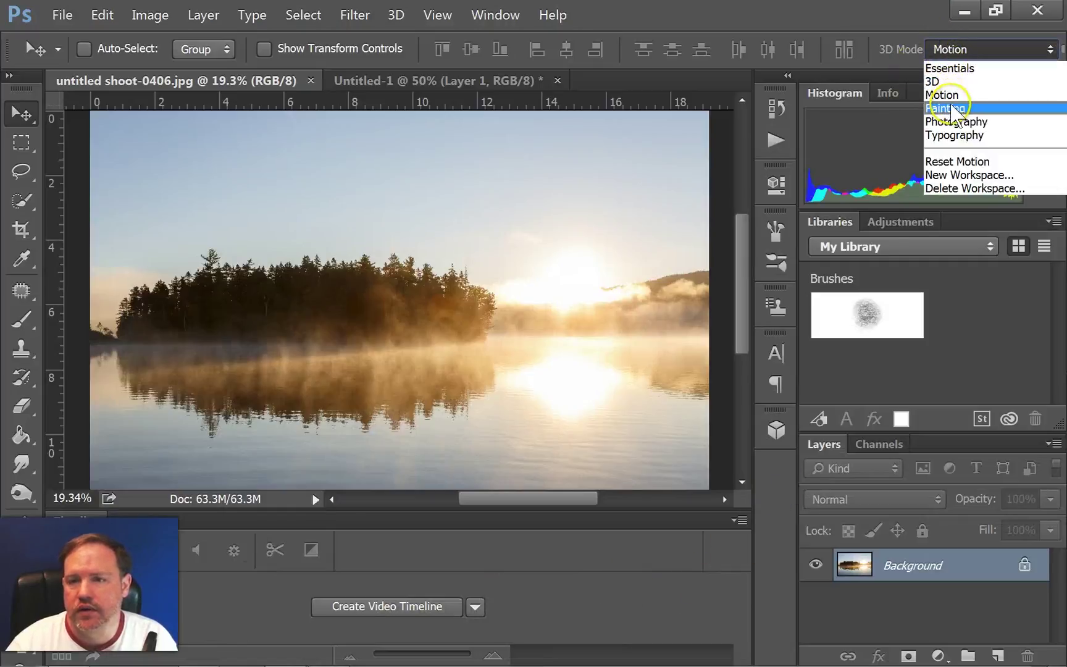
click(948, 108)
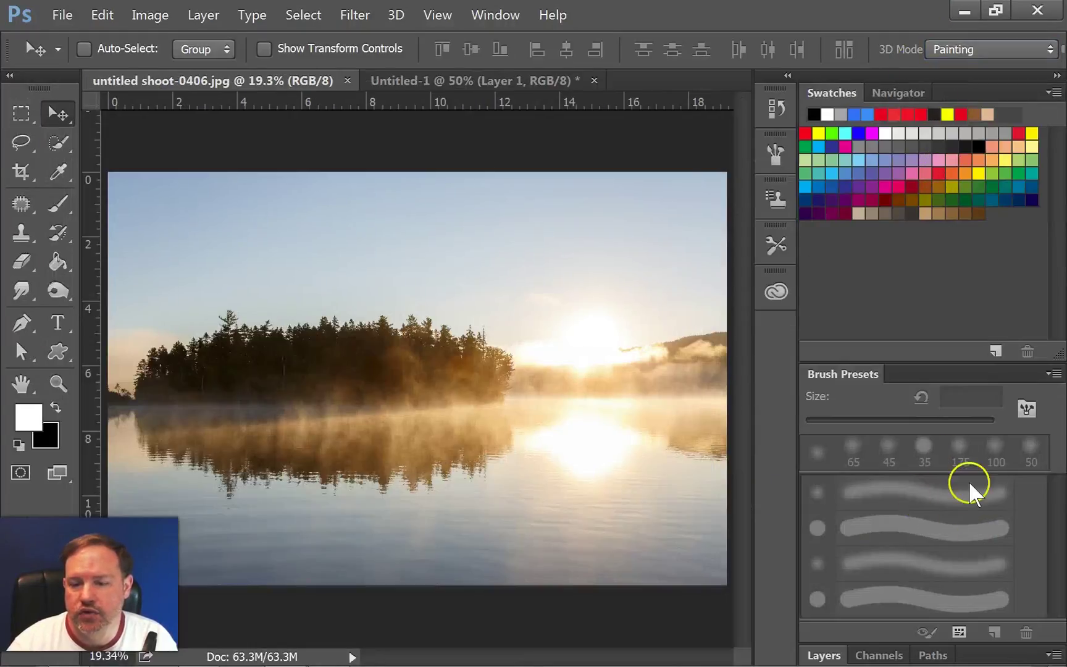
click(960, 49)
click(965, 119)
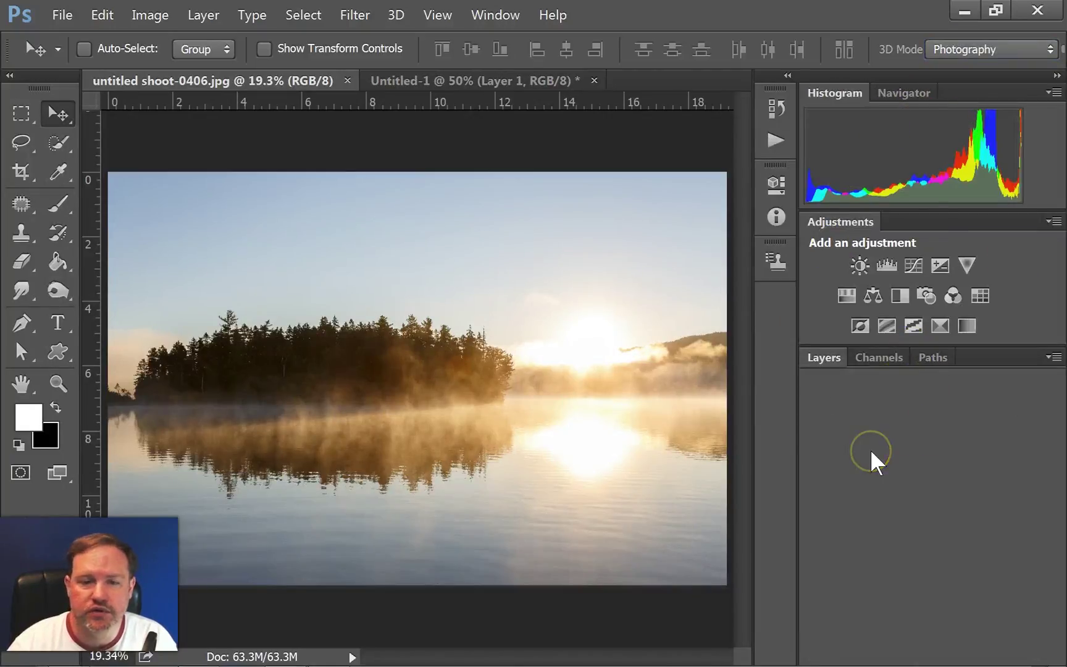
click(964, 49)
Switch to the Typography workspace with its Glyphs and Character panels, then reopen the workspace list.
click(972, 136)
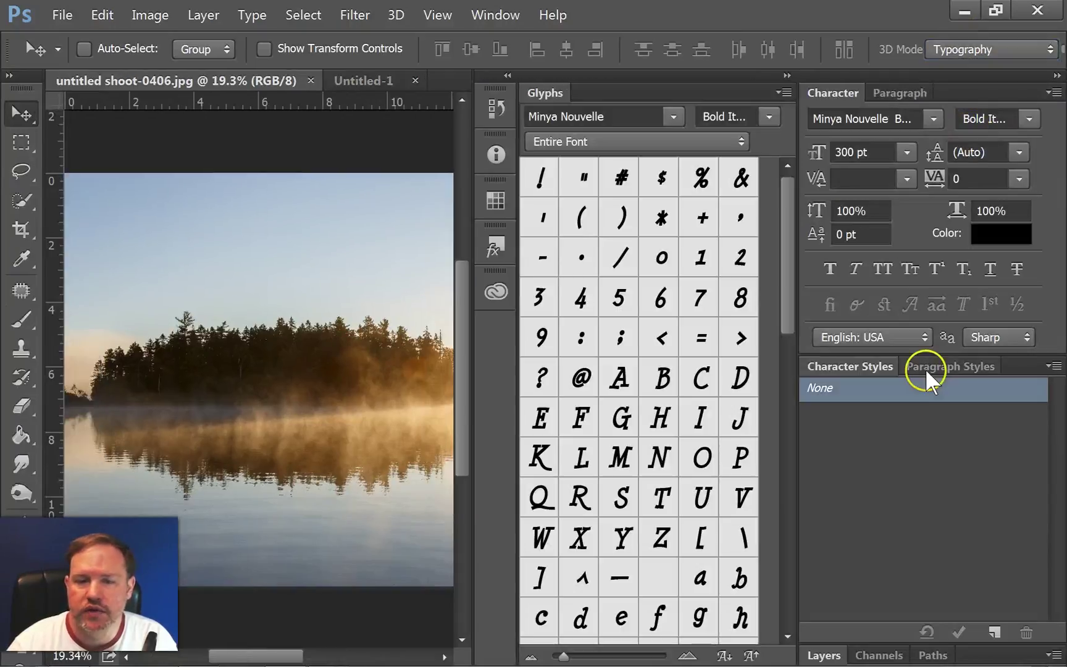
click(798, 499)
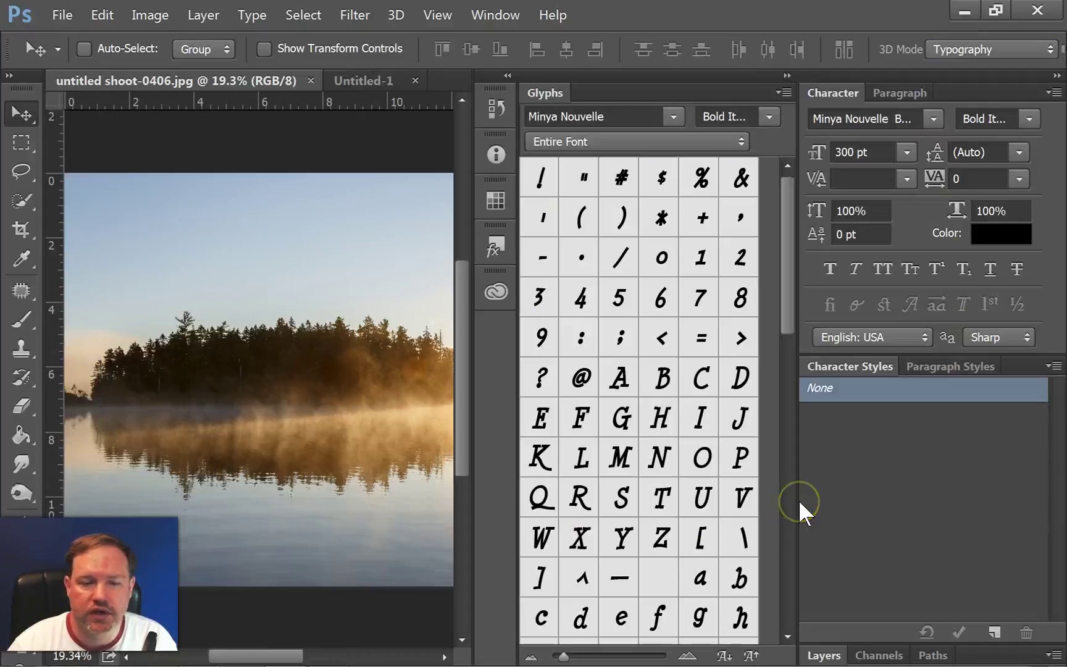
click(937, 50)
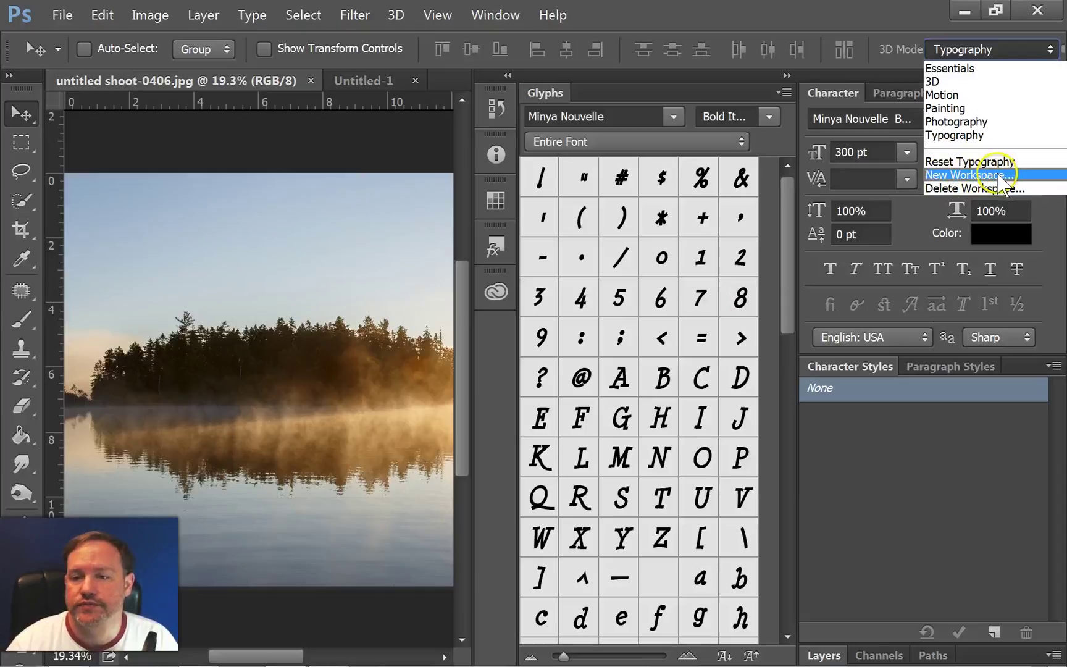
Switch back to the Essentials workspace.
click(982, 51)
click(980, 49)
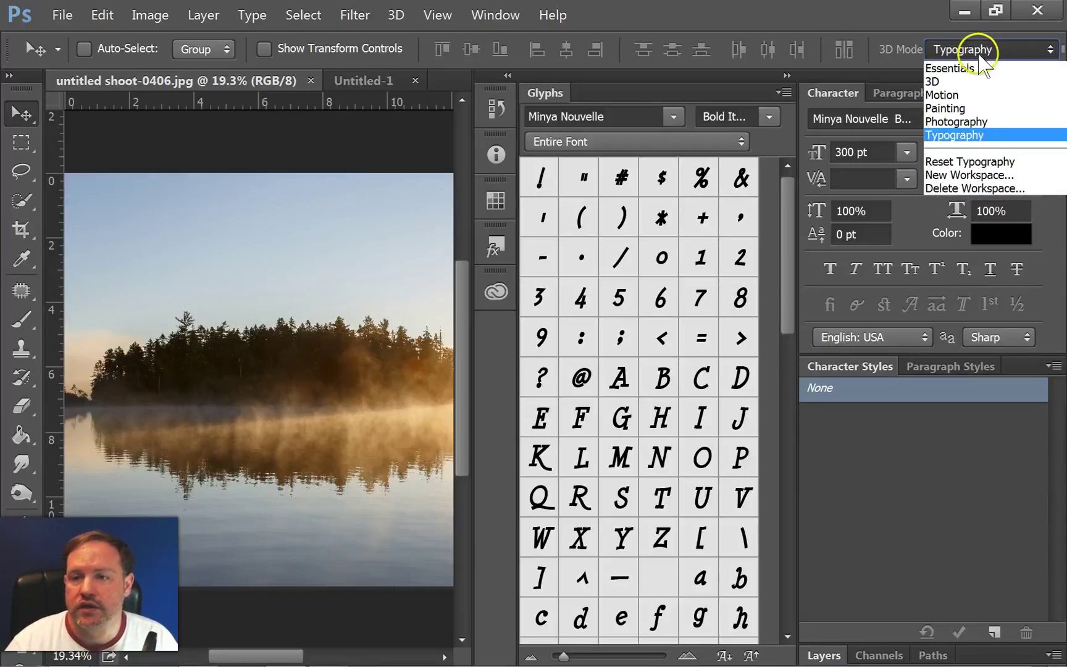
click(938, 68)
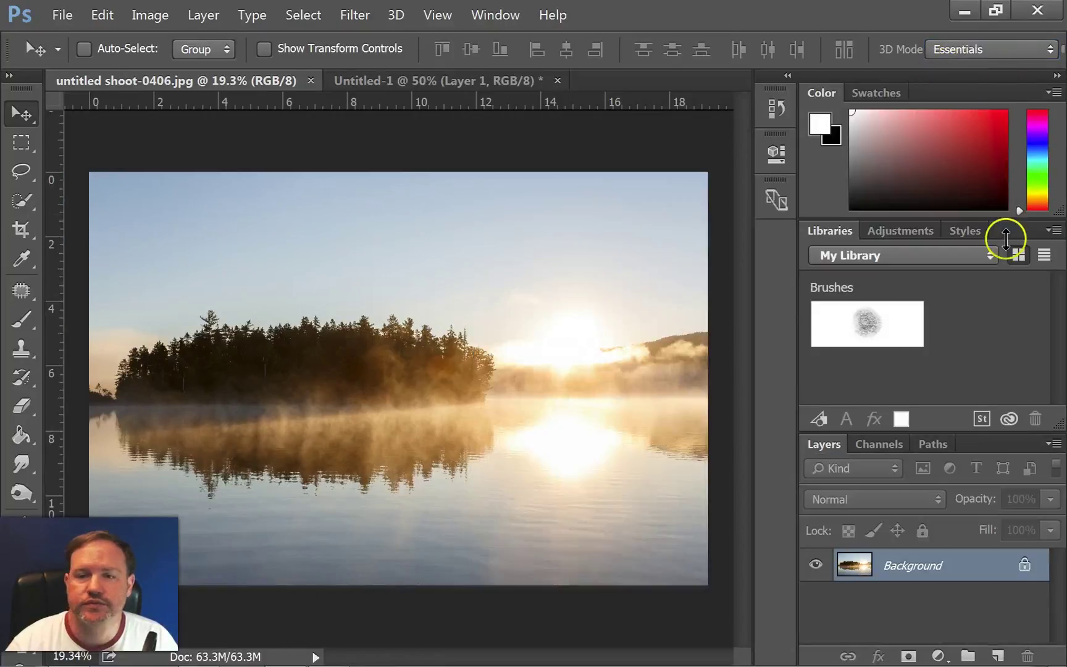
Expand the History panel, view the History and Color panel flyout menus, then collapse History.
click(777, 108)
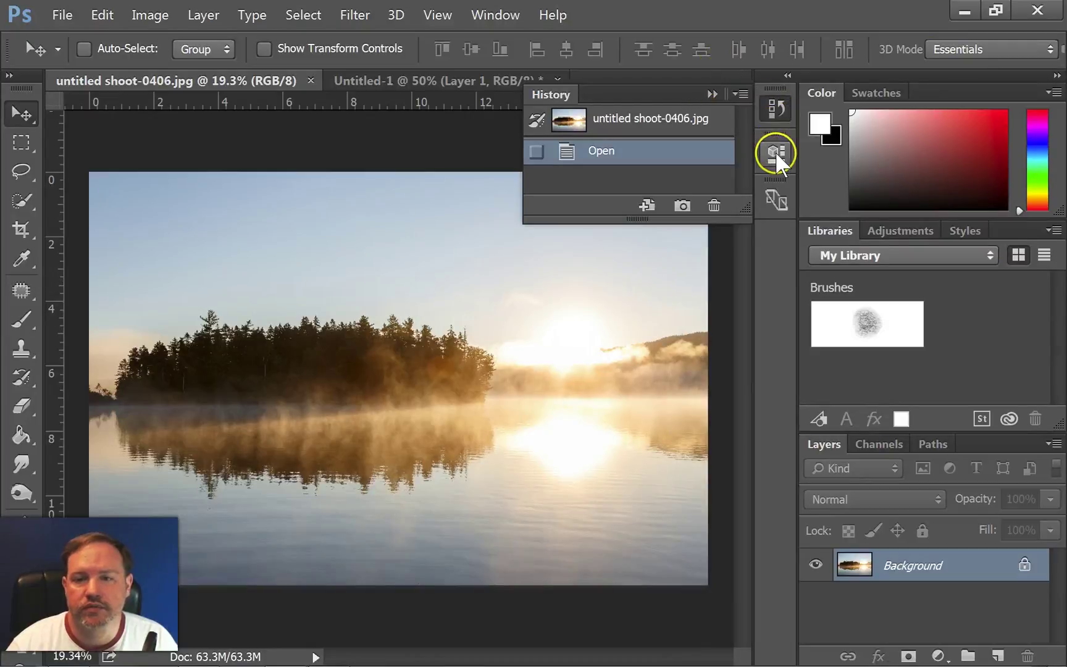
click(712, 93)
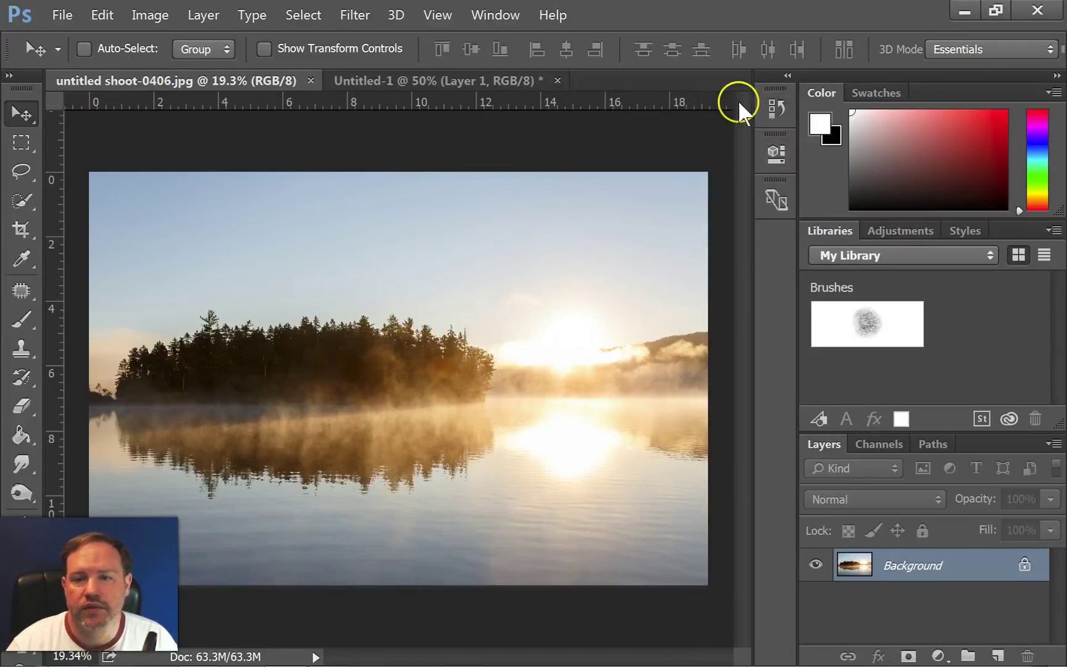
click(781, 116)
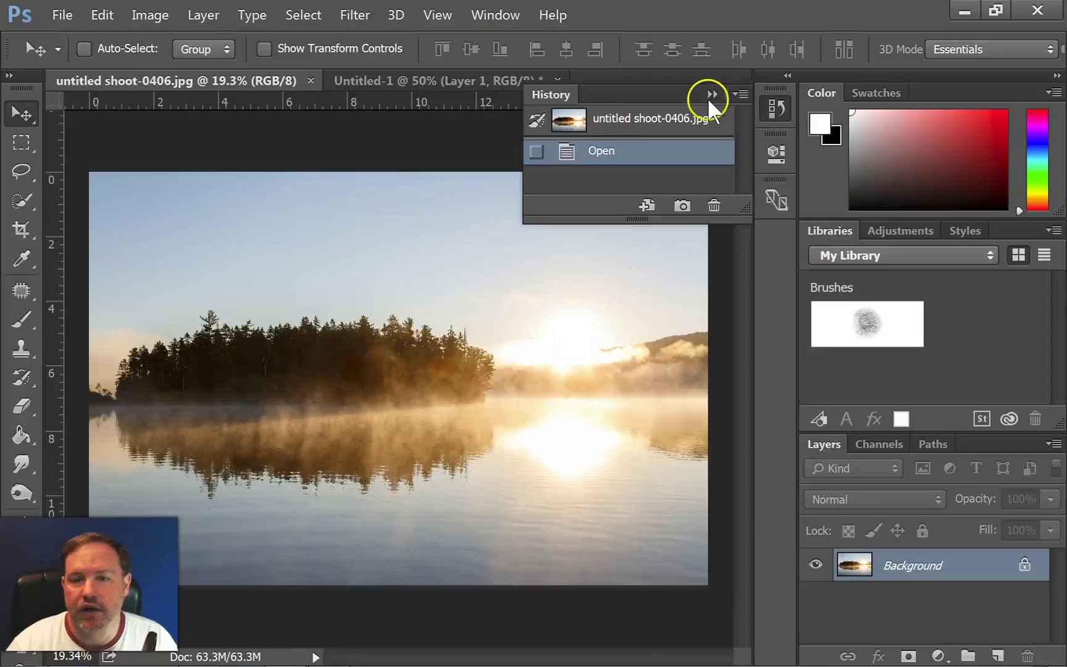
click(739, 94)
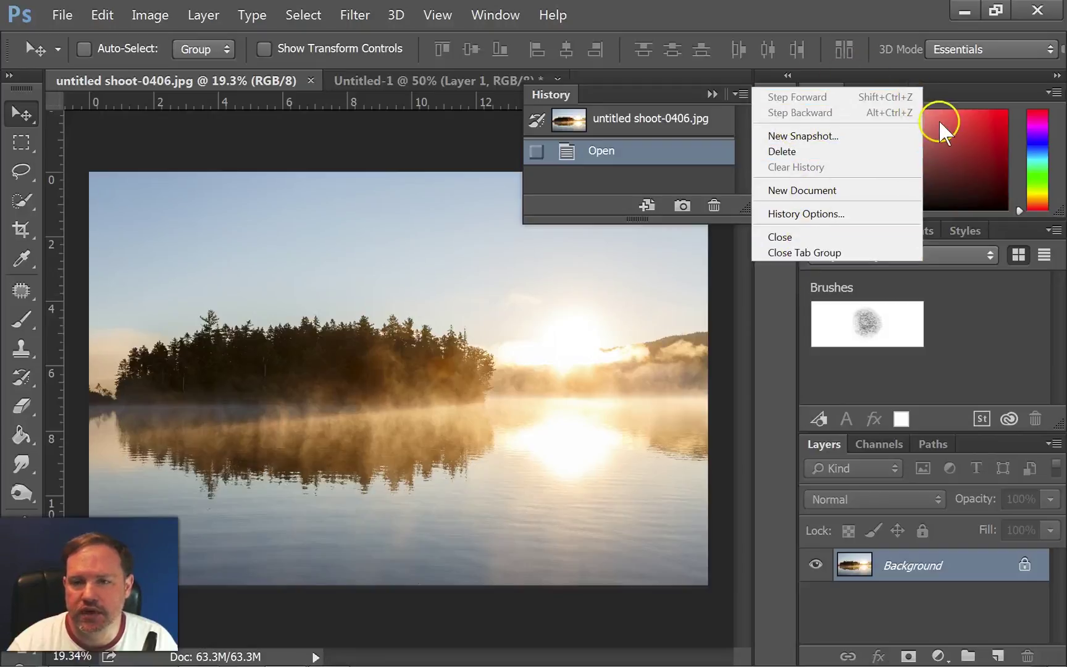
click(741, 94)
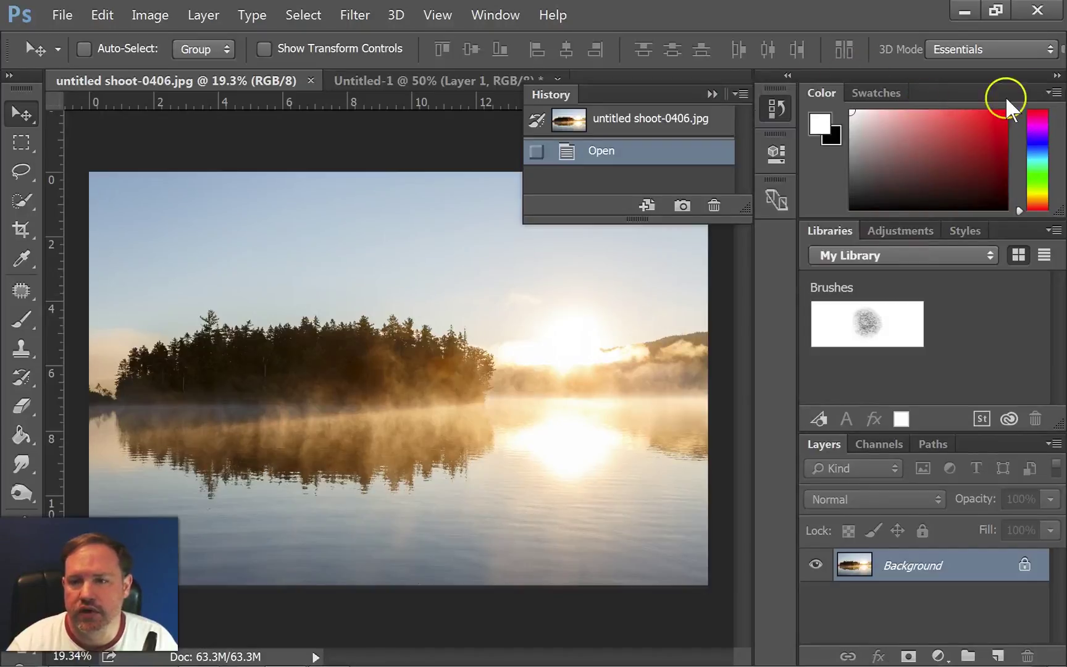
click(1050, 91)
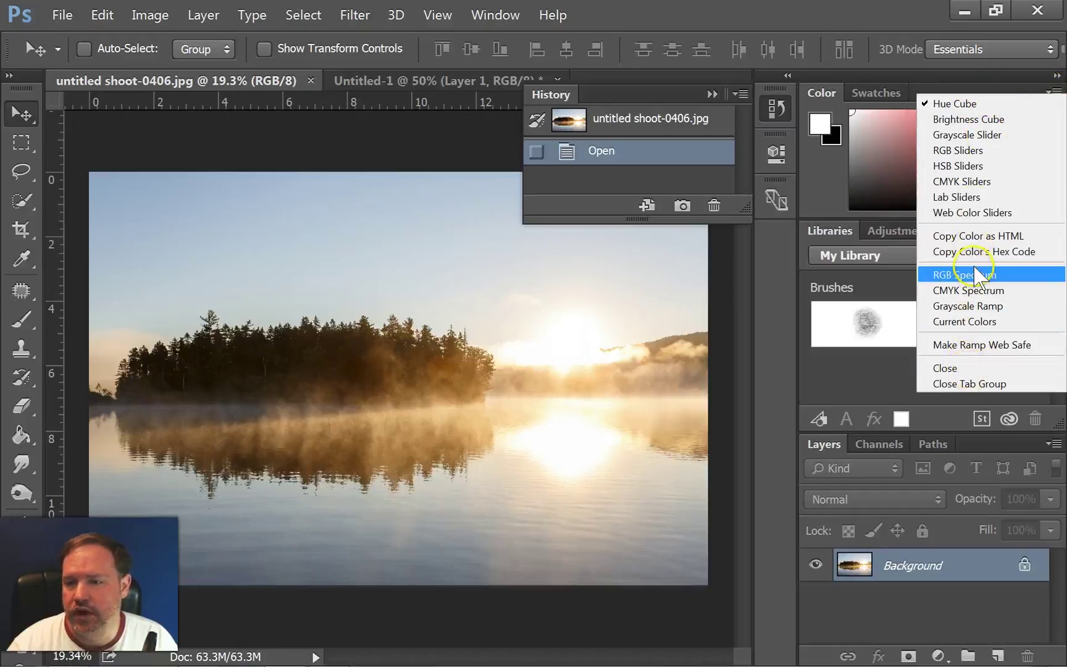
click(1056, 91)
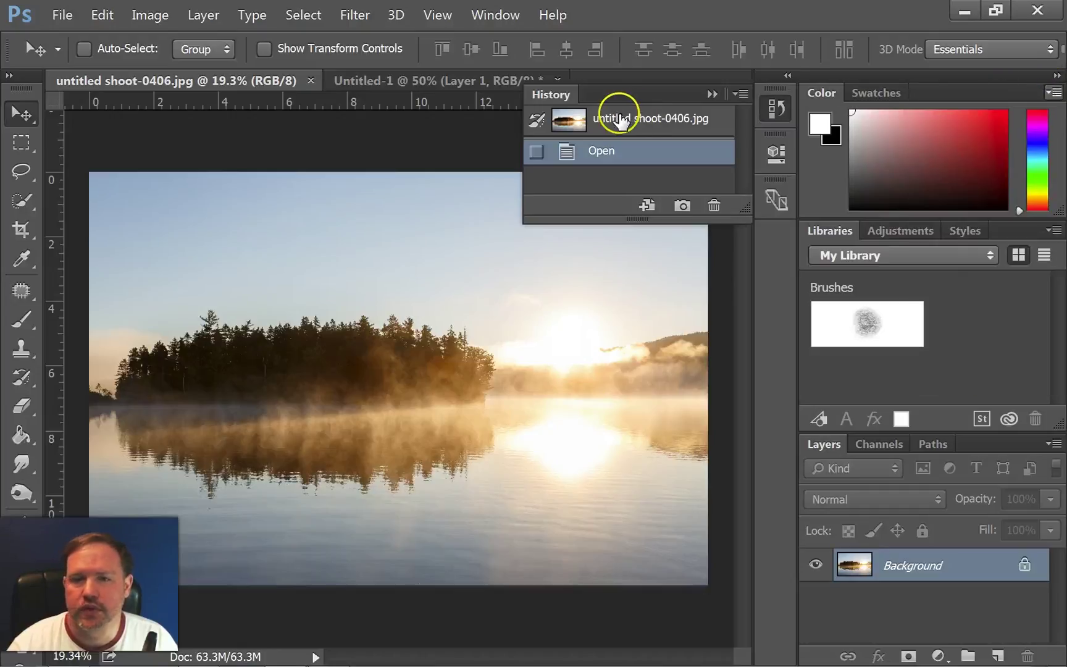
click(714, 94)
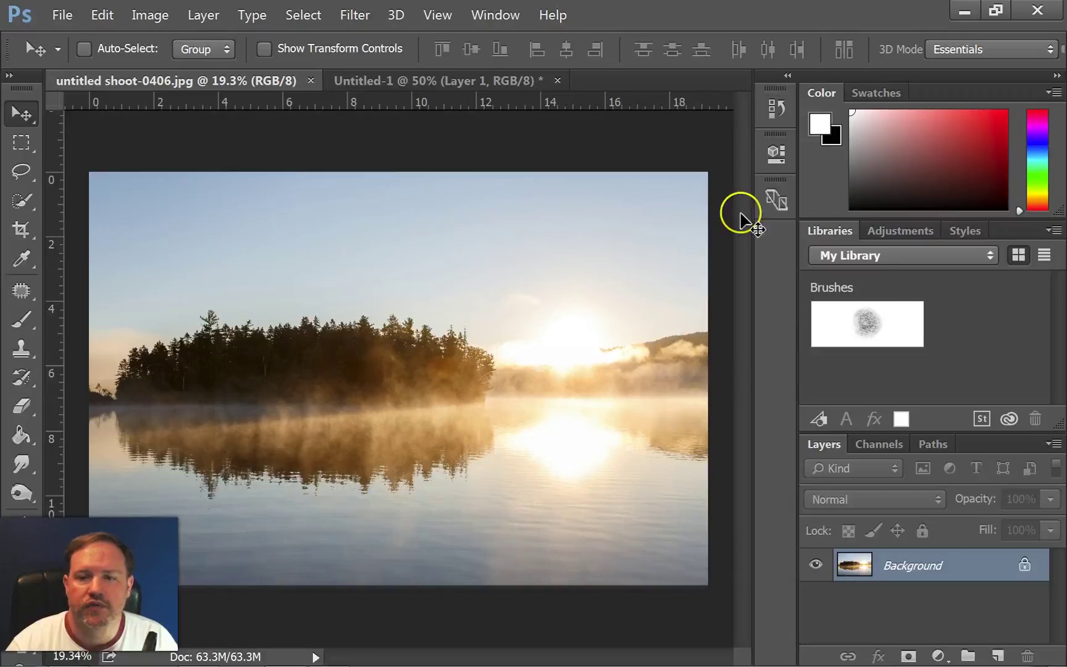
Expand and collapse the Properties panel, checking its context options along the way.
click(776, 153)
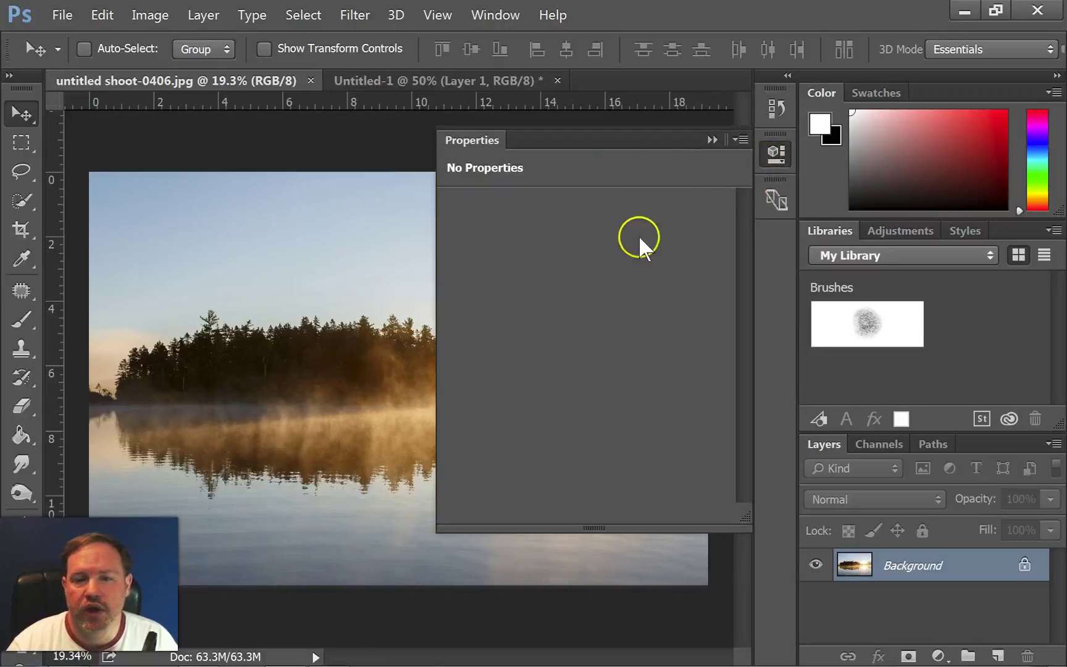
click(712, 139)
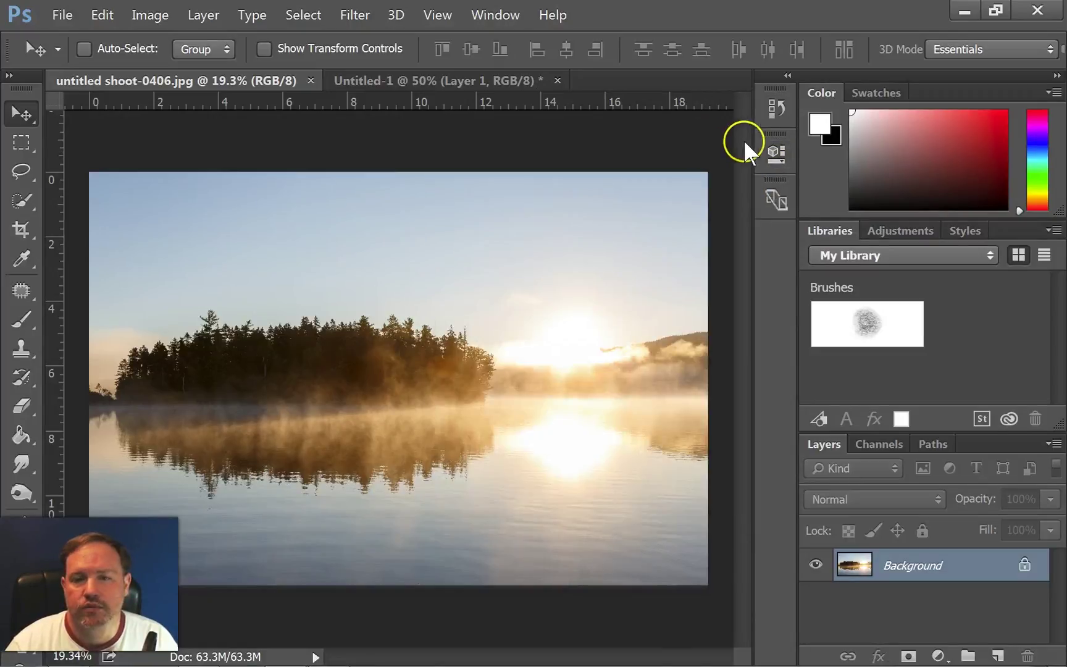
click(771, 150)
right_click(711, 138)
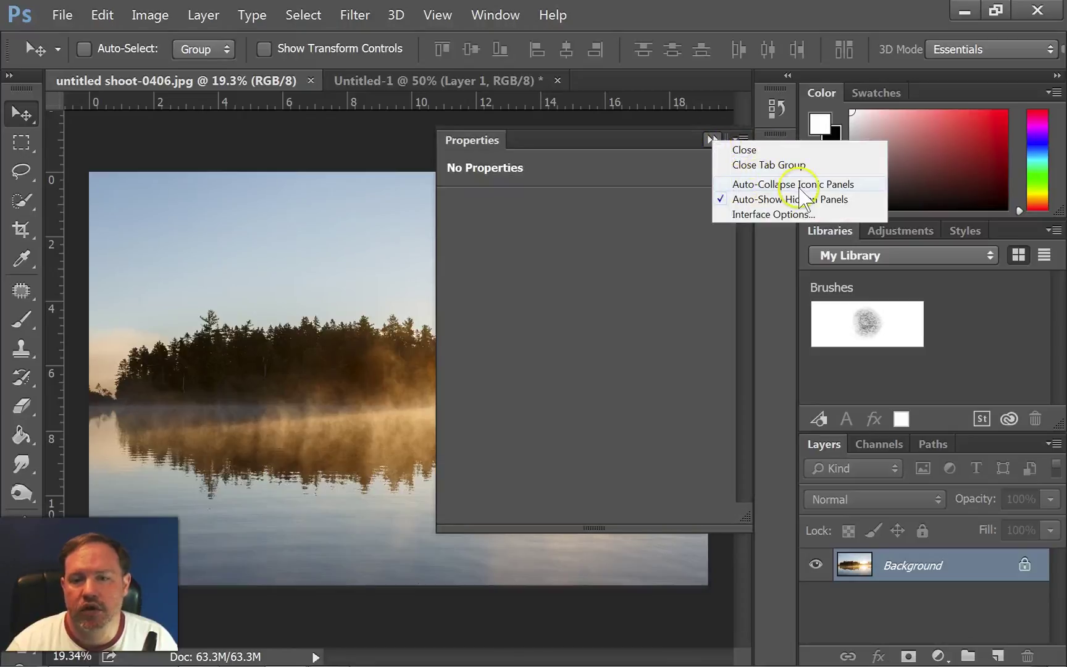
click(746, 185)
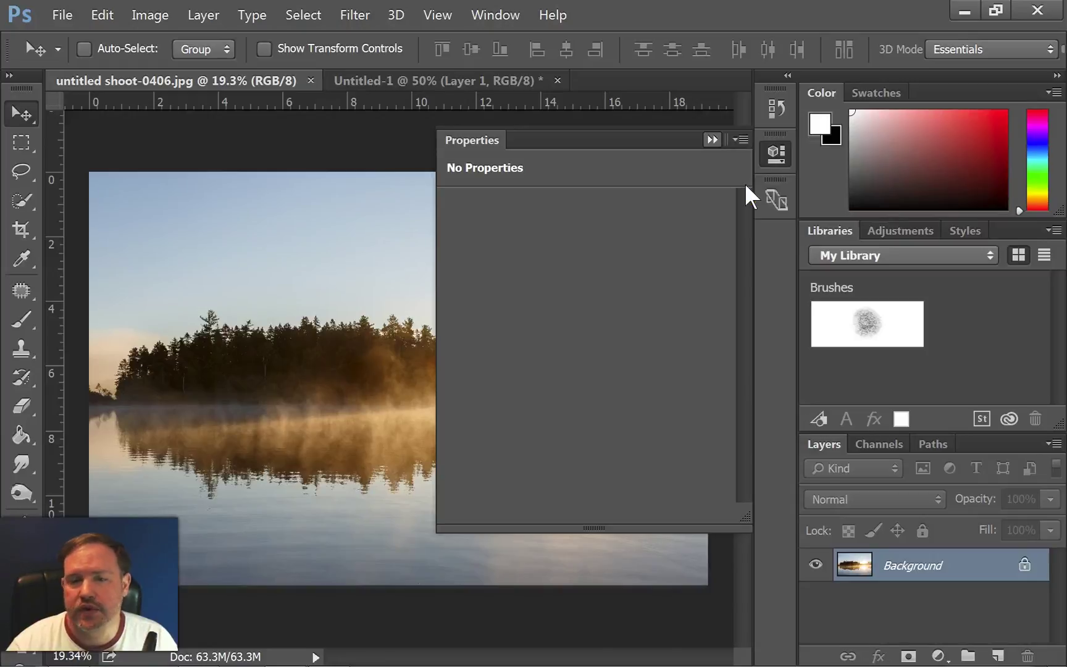
click(318, 145)
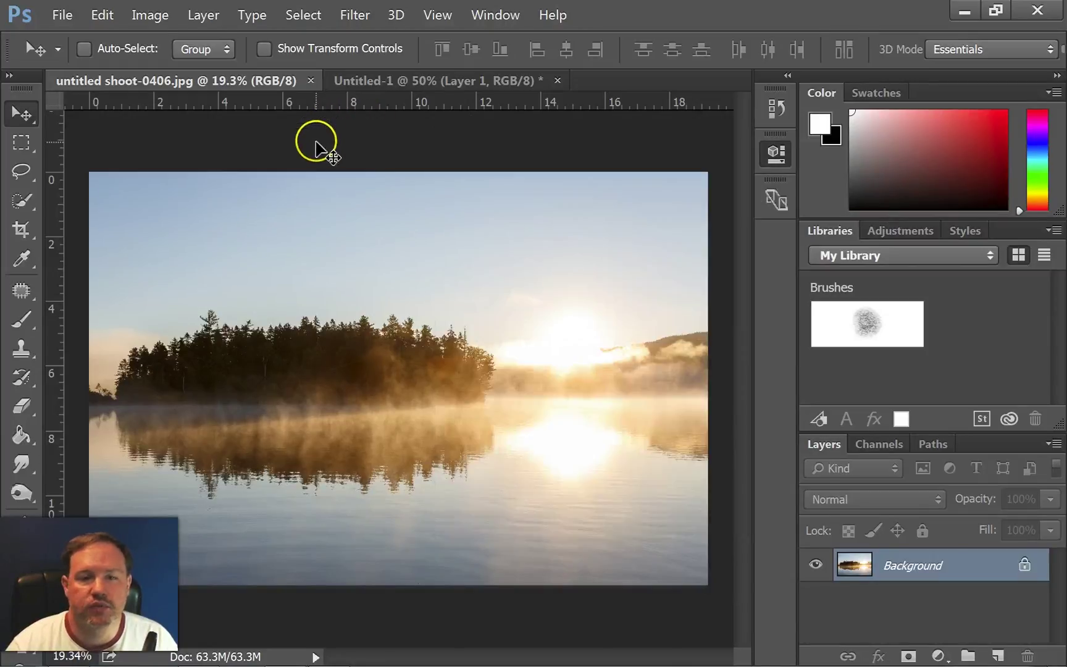
click(776, 153)
click(322, 210)
Preview the Properties, History and Device Preview panels from their dock icons, hiding each again.
click(776, 158)
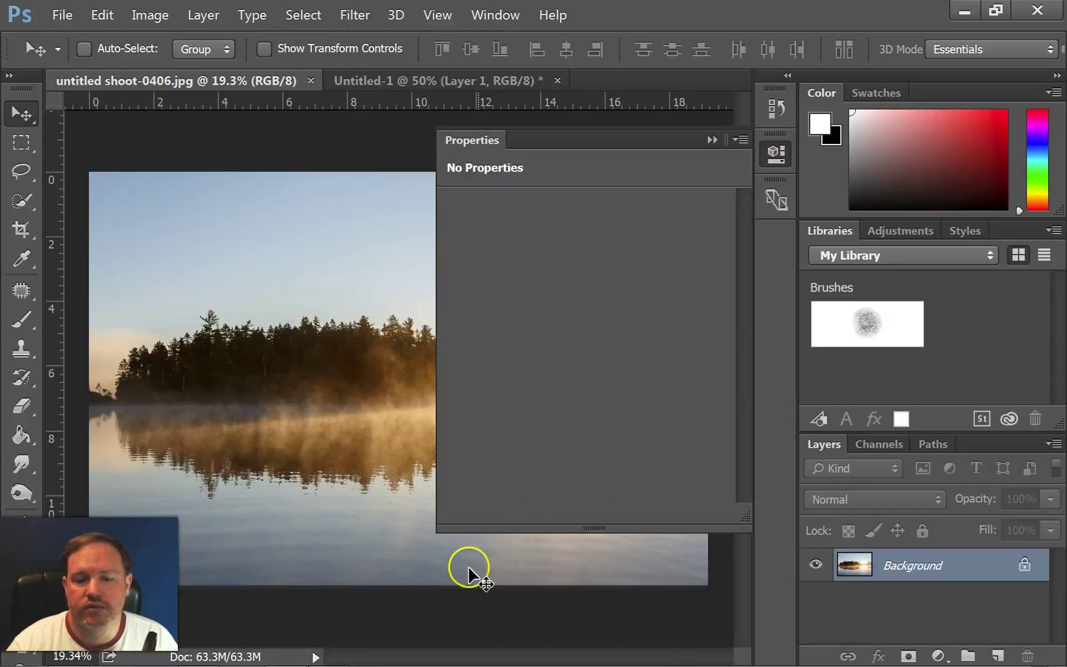
click(587, 481)
click(784, 116)
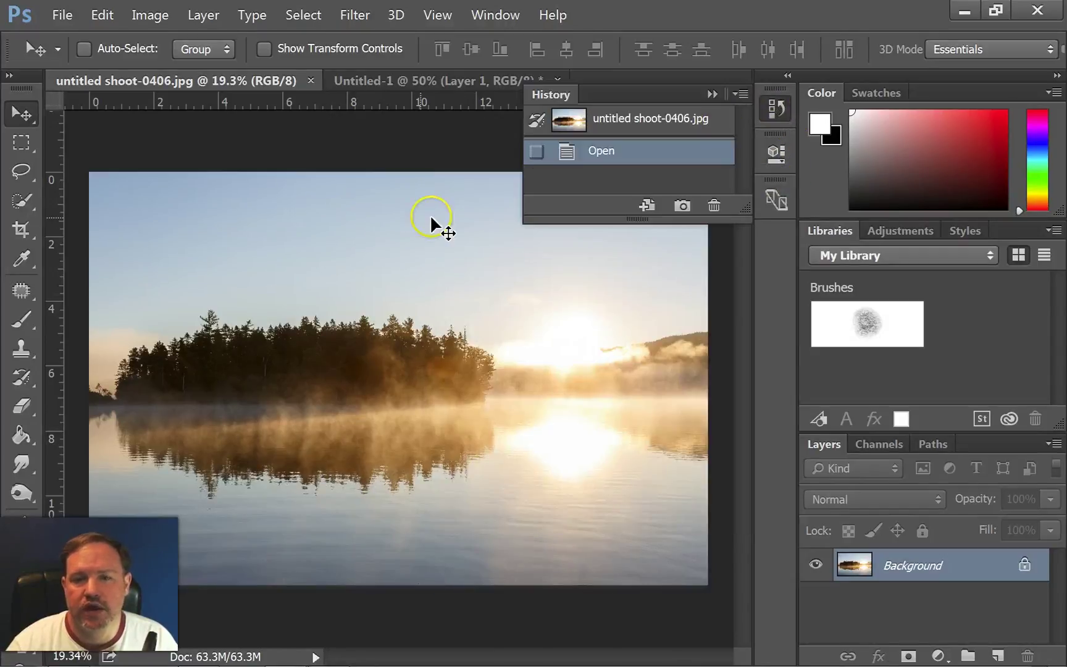
click(420, 149)
click(773, 198)
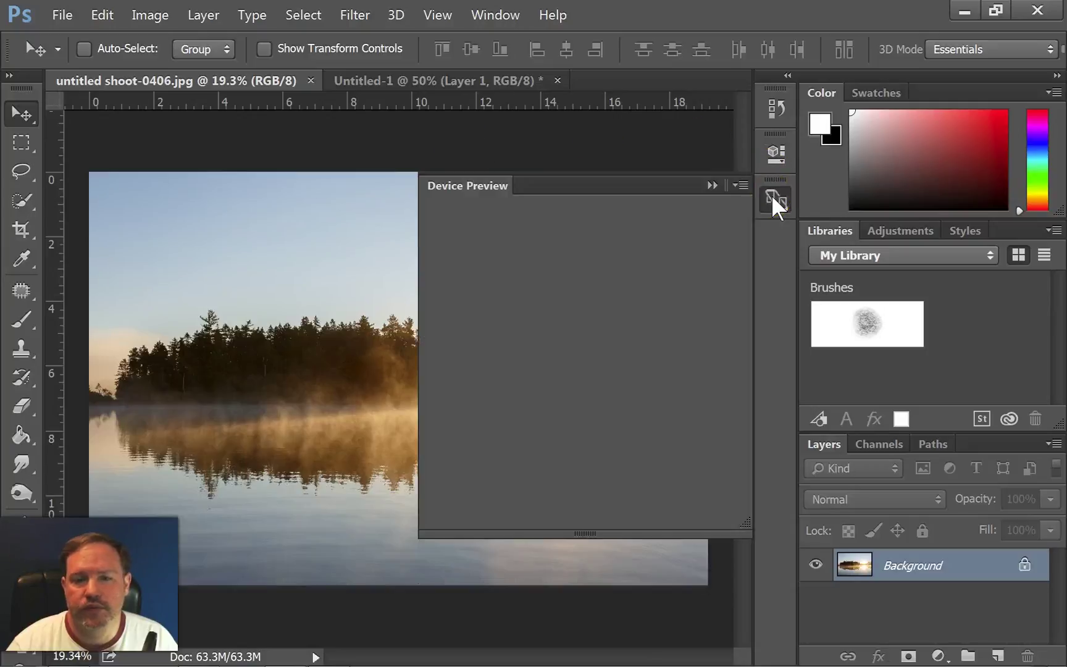
click(378, 178)
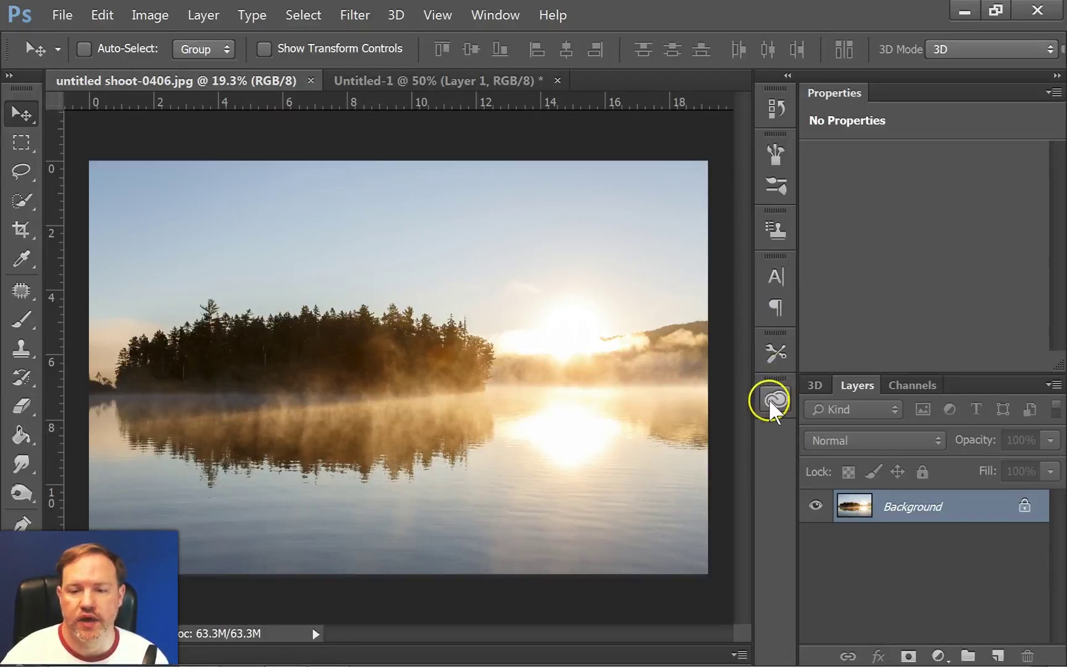
click(491, 15)
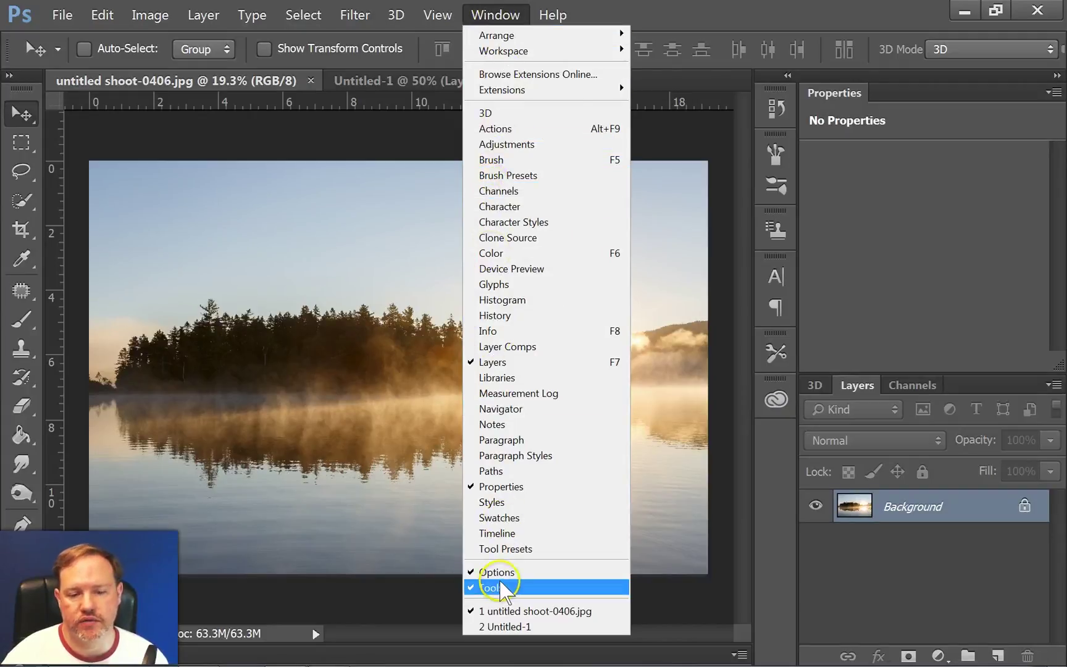
Dock the Color and Swatches panels, then add Device Preview, float it out, and close it.
click(488, 255)
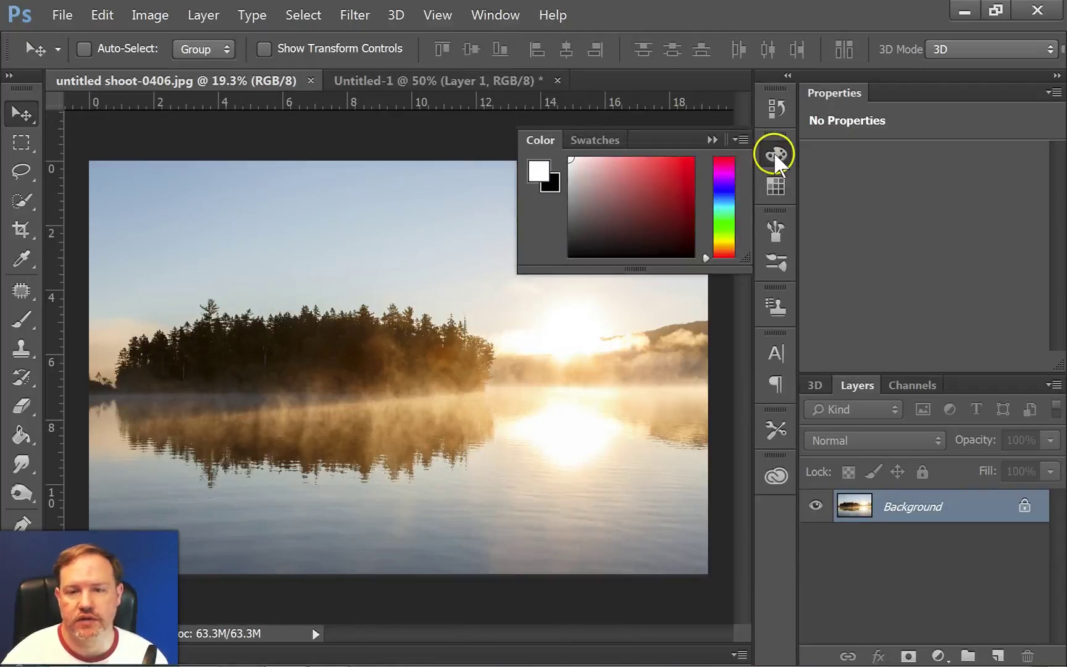
click(712, 141)
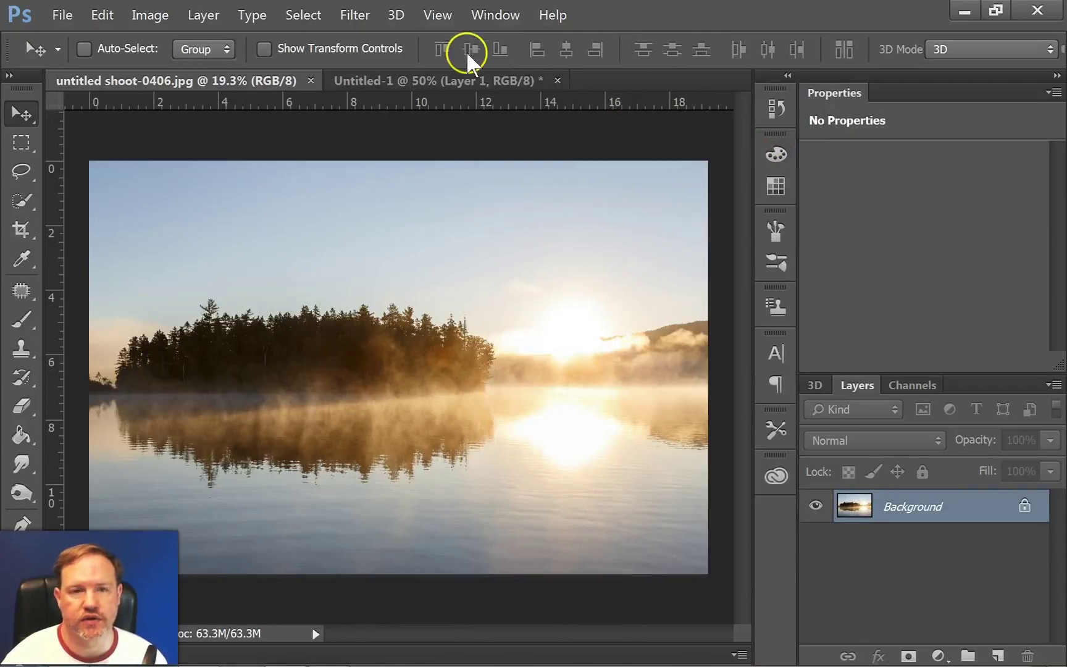
click(480, 17)
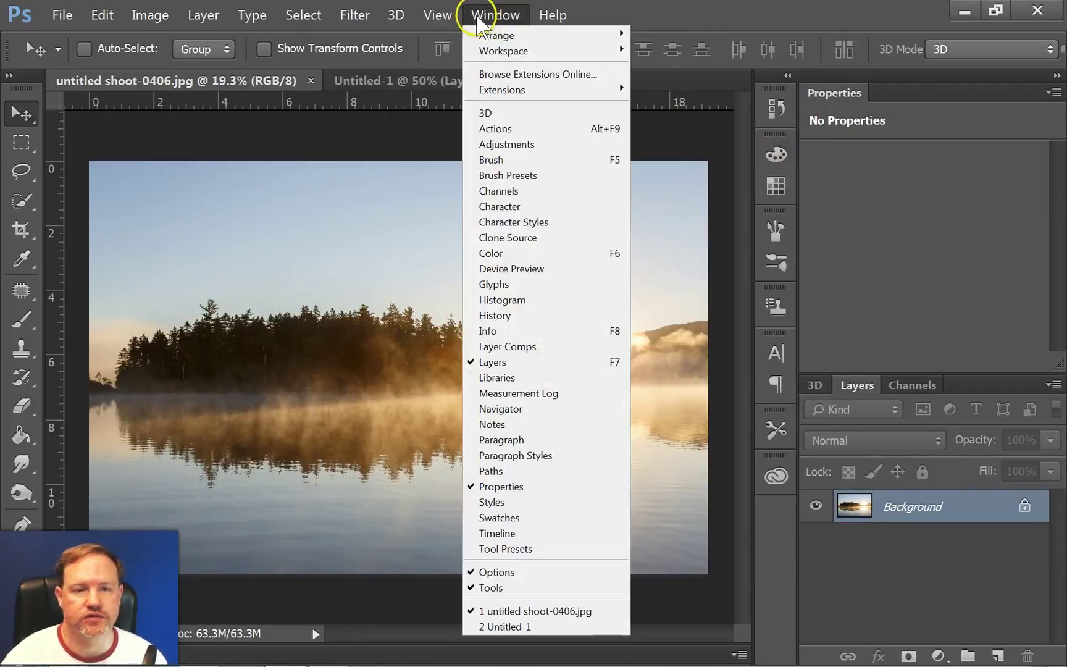
click(505, 270)
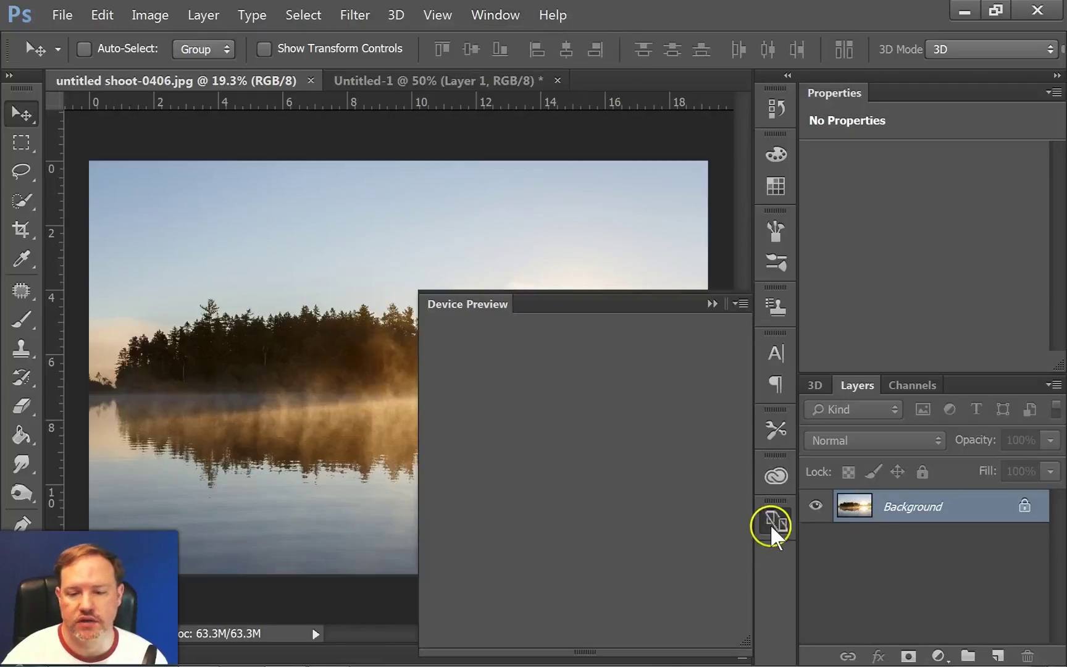
click(710, 304)
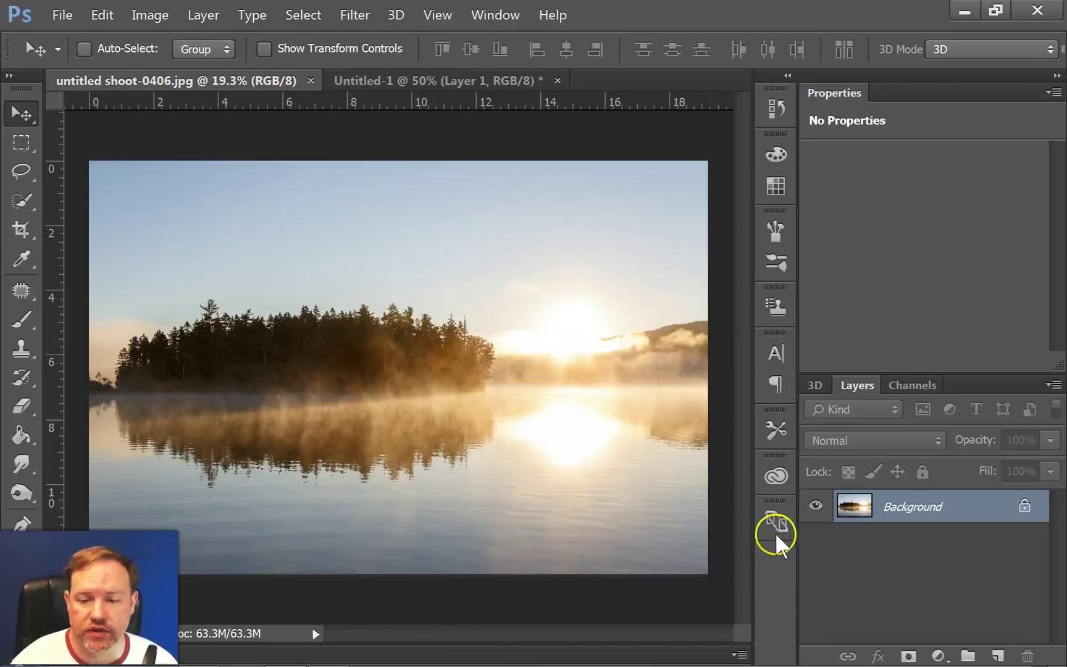
drag(772, 519, 593, 471)
click(622, 439)
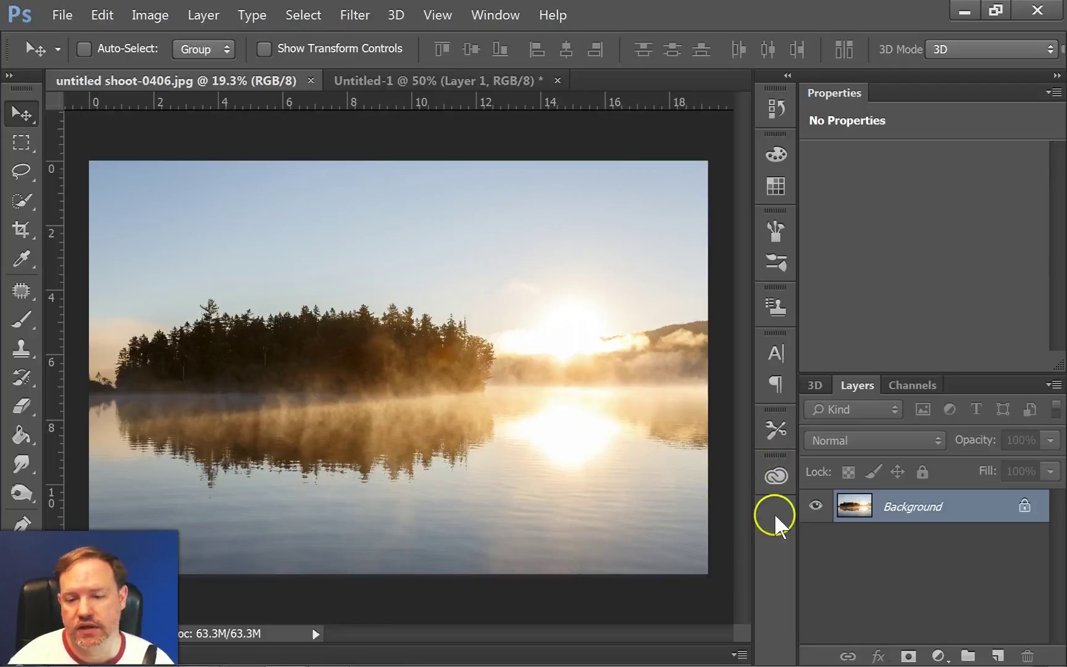
Reopen Device Preview from the Window menu and dock it below Libraries in the panel column.
click(473, 16)
click(512, 269)
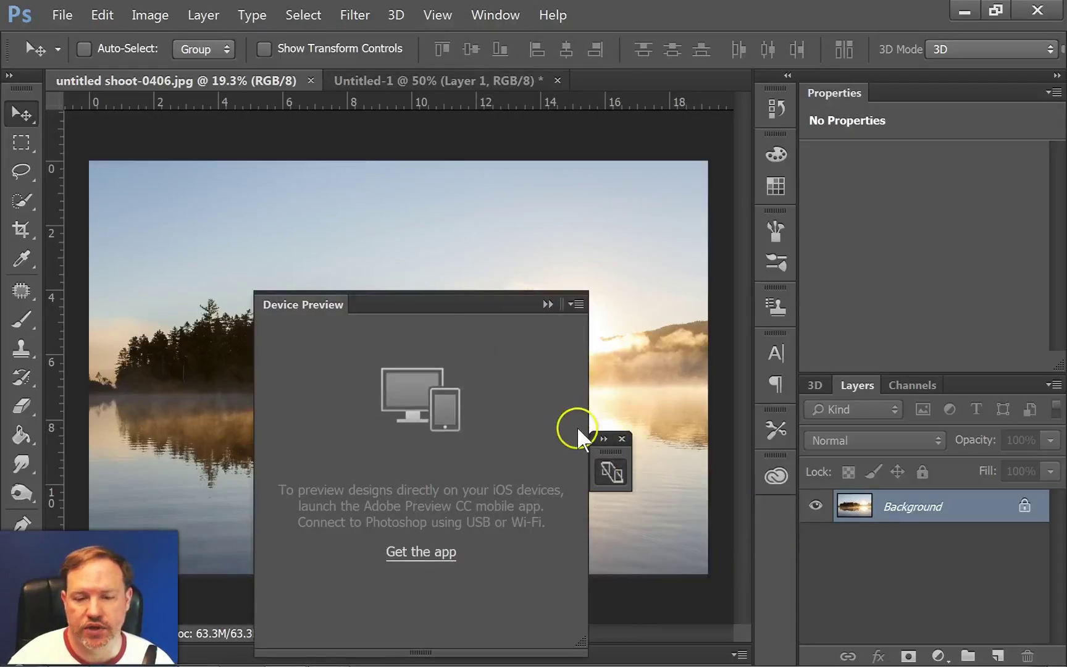
drag(611, 448, 767, 511)
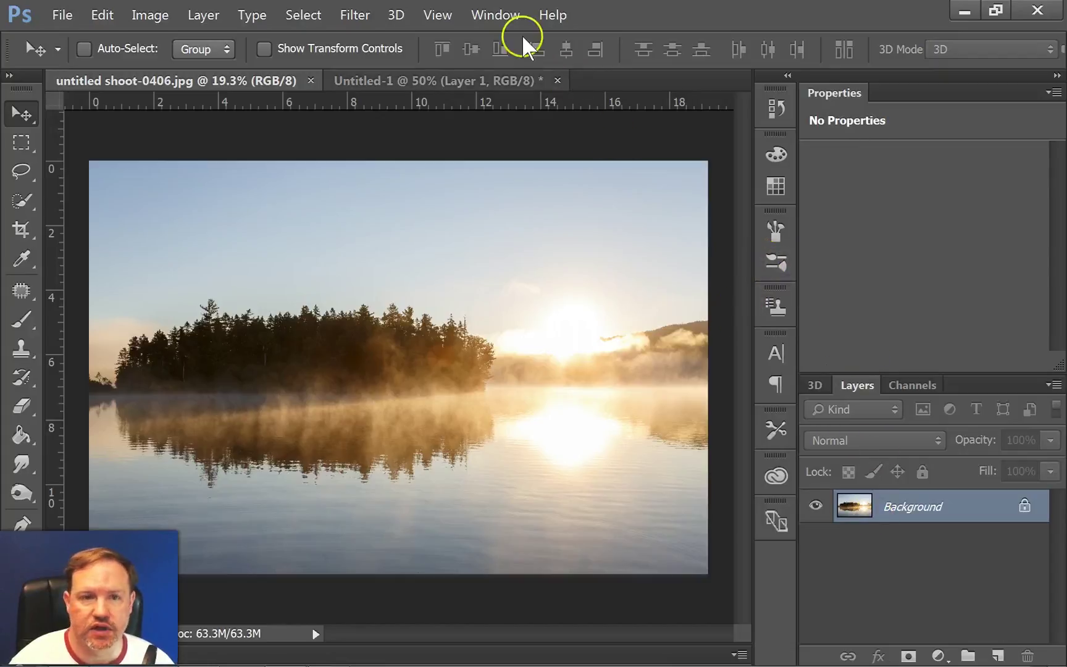
Save the current panel arrangement as a new workspace named 'Practice'.
click(496, 19)
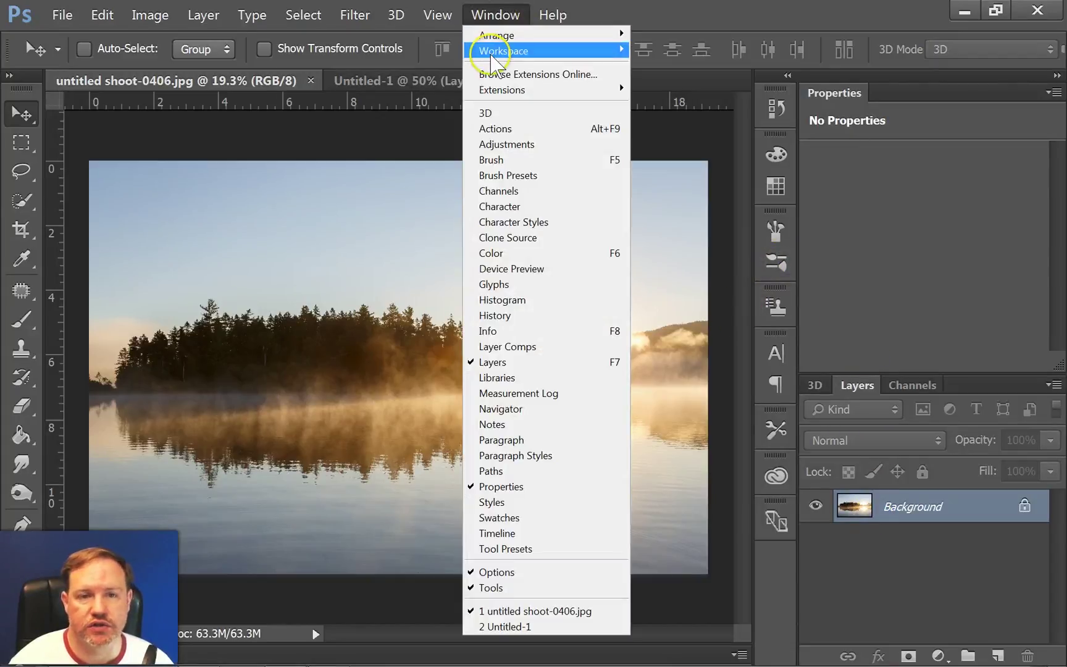
mouse_move(493, 56)
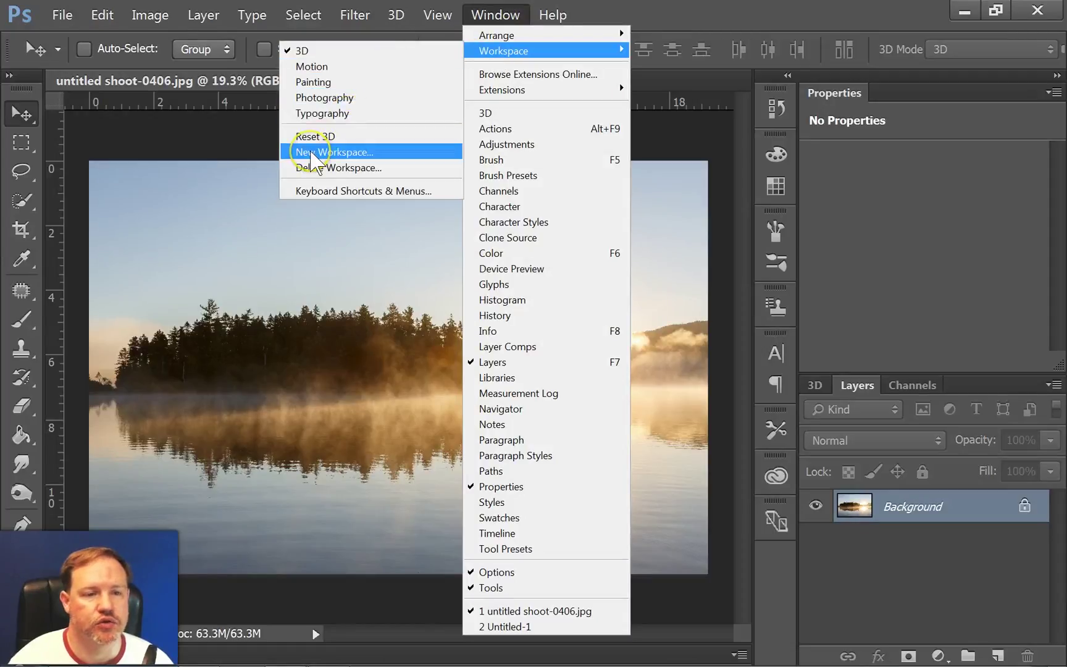
click(311, 157)
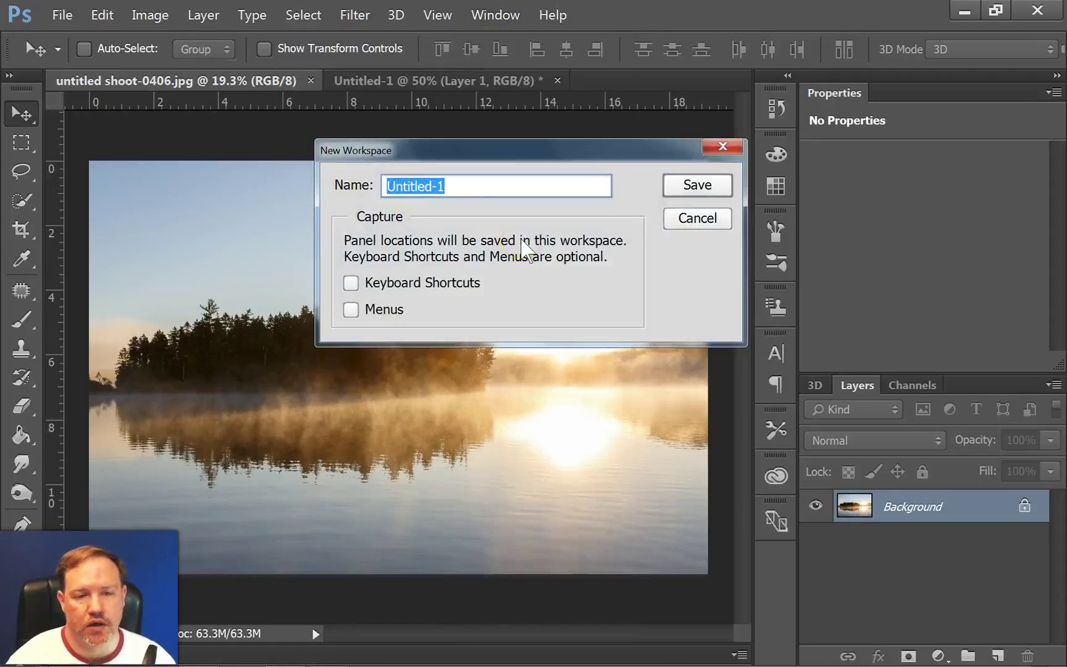
text(Practice)
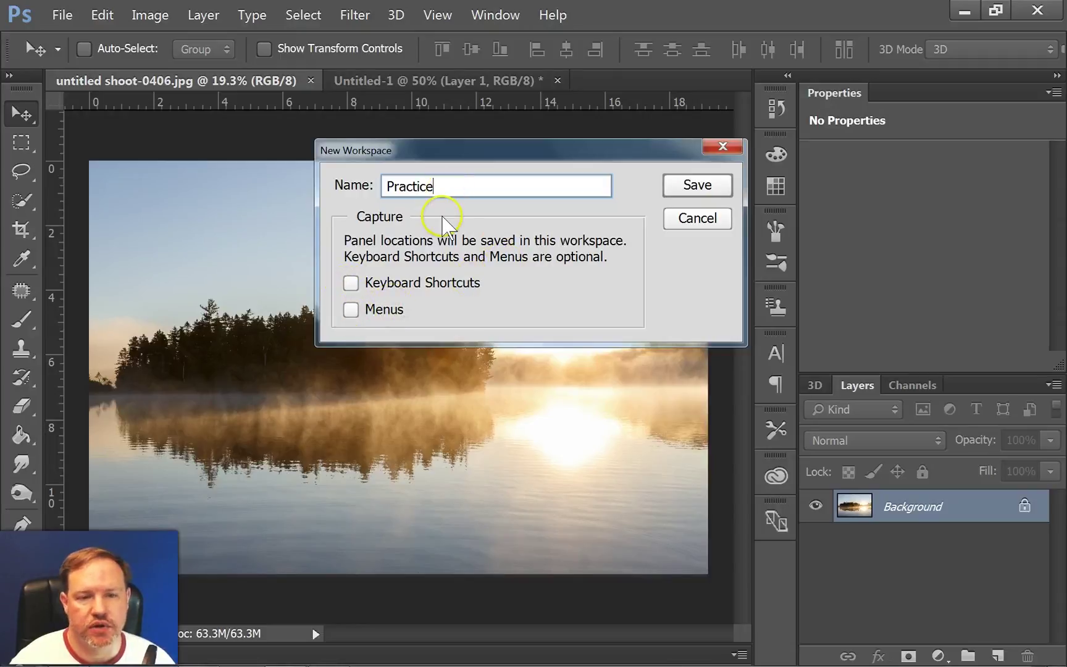
click(698, 186)
click(960, 49)
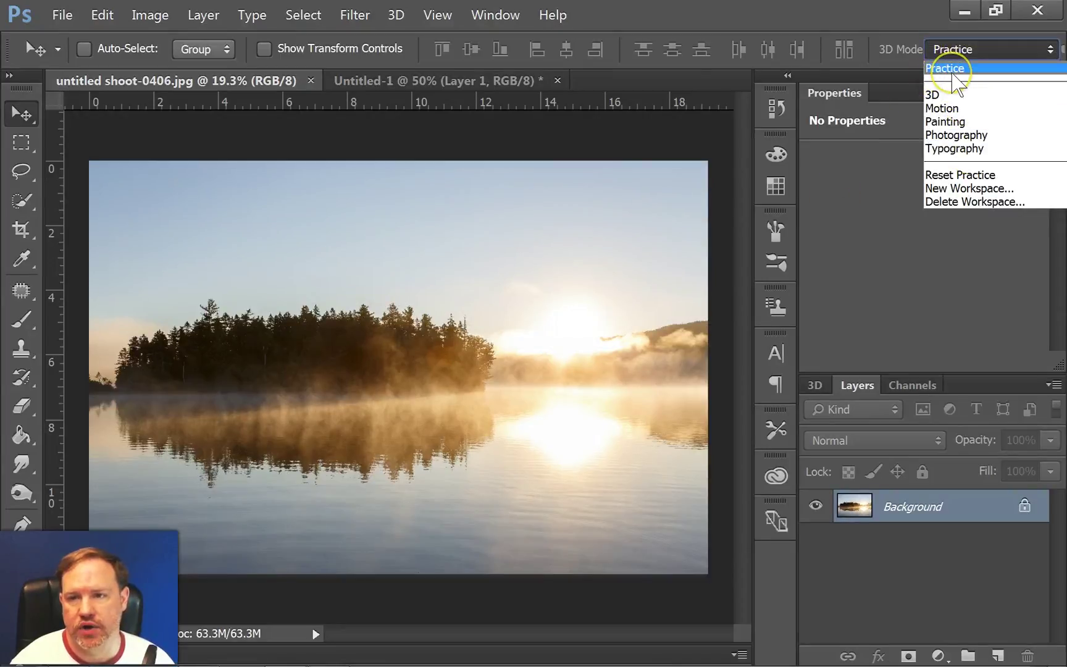
Keep Practice selected, then switch to the Painting workspace with its Swatches and Brush Presets panels.
click(951, 69)
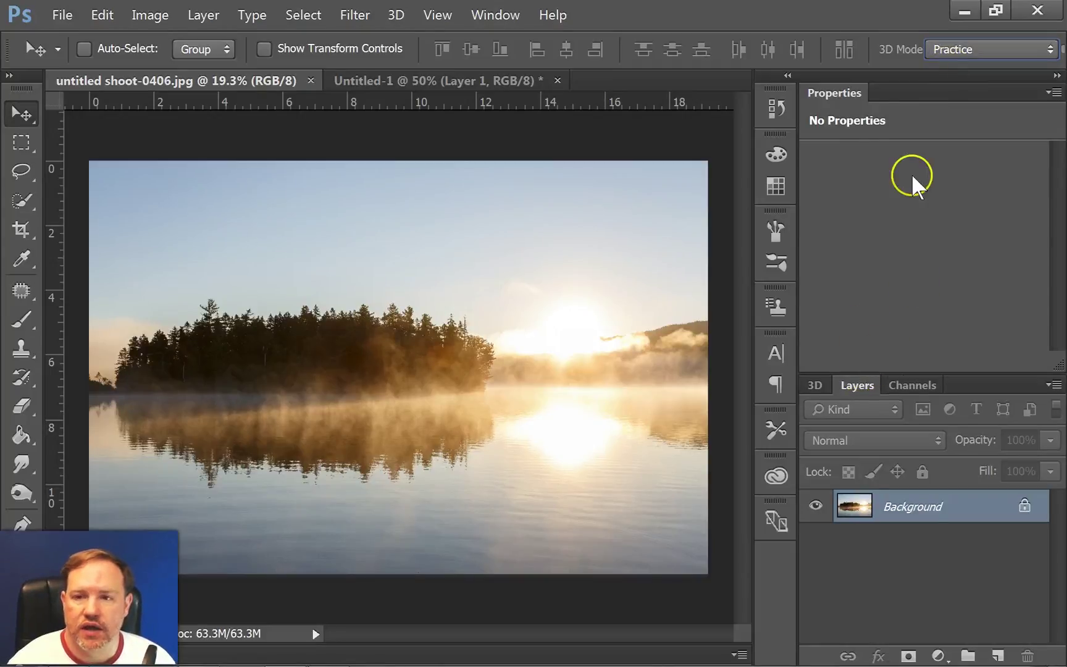
click(957, 50)
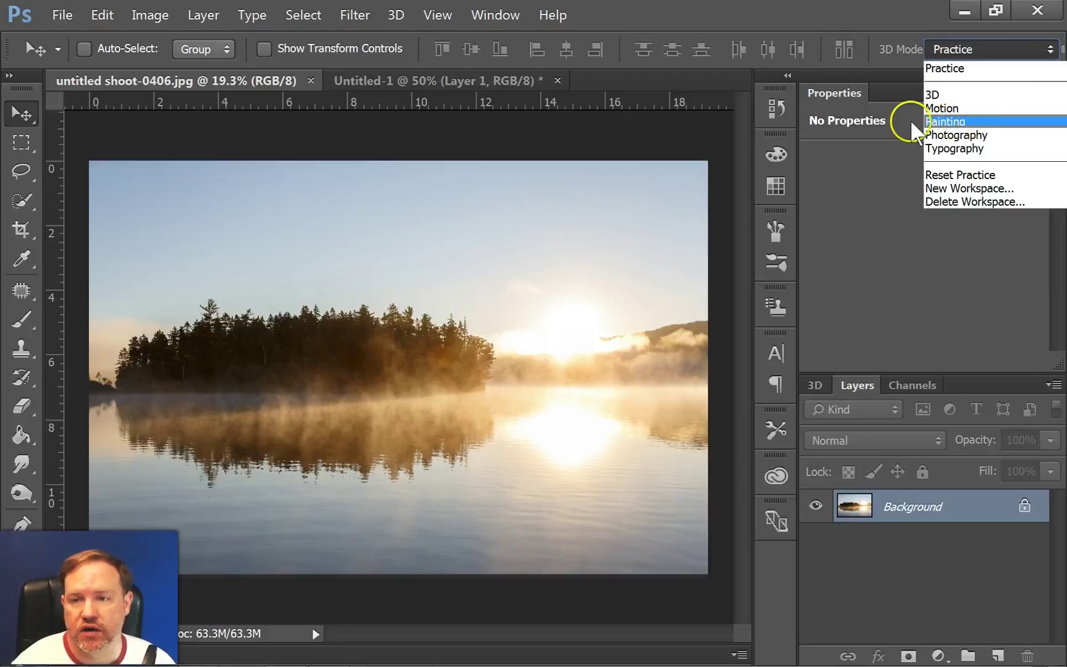
click(943, 122)
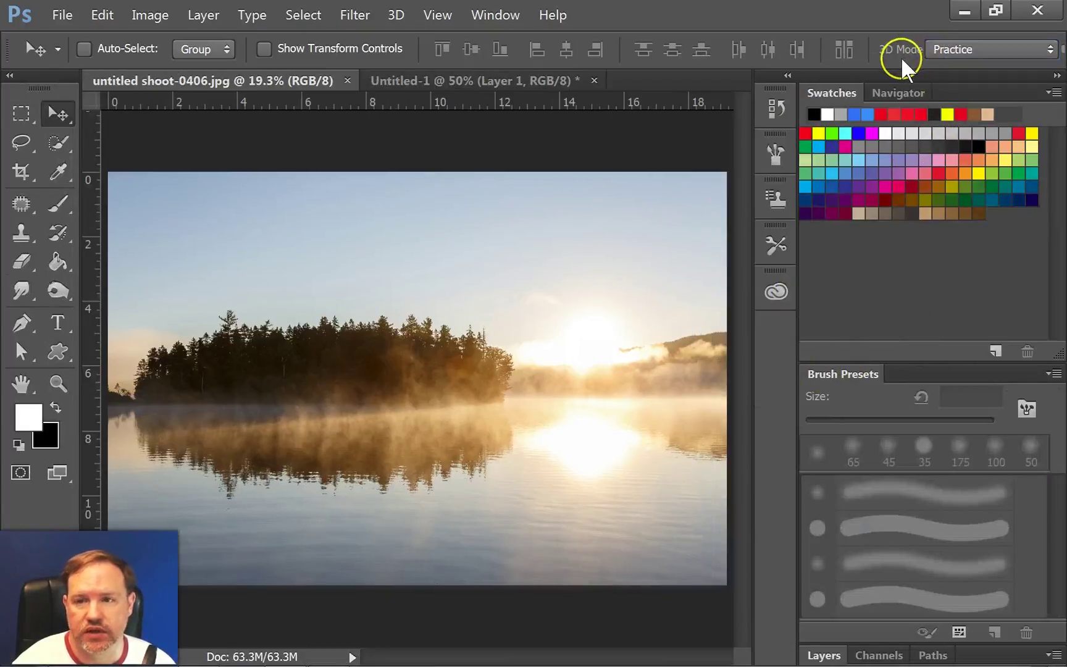
click(953, 52)
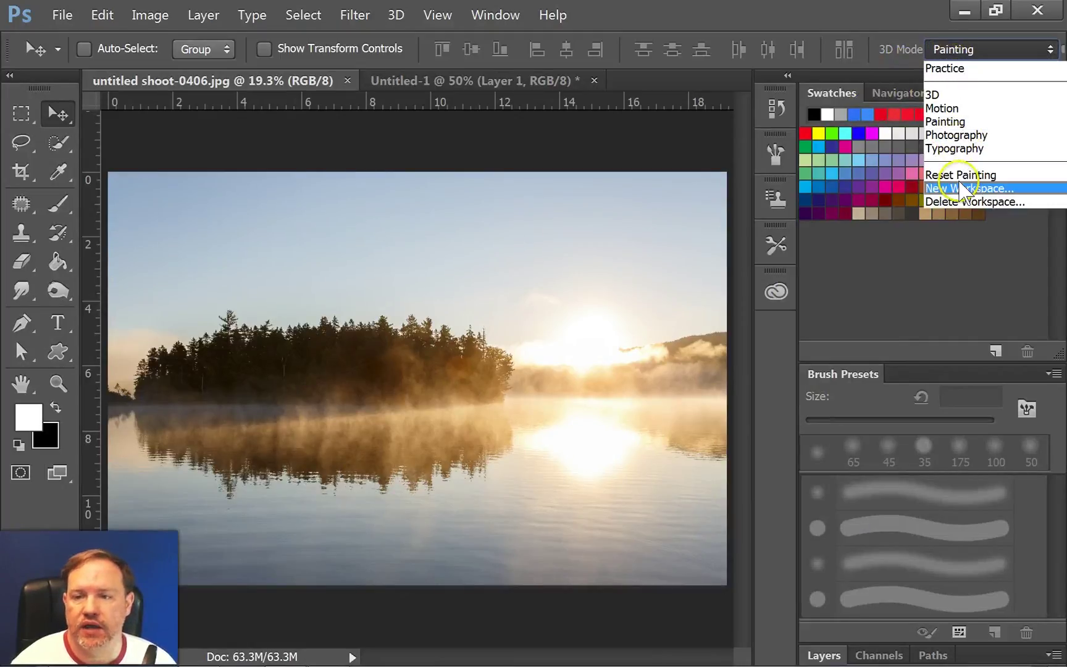
Delete the Practice workspace, confirm with Yes, and verify it no longer appears in the list.
click(980, 203)
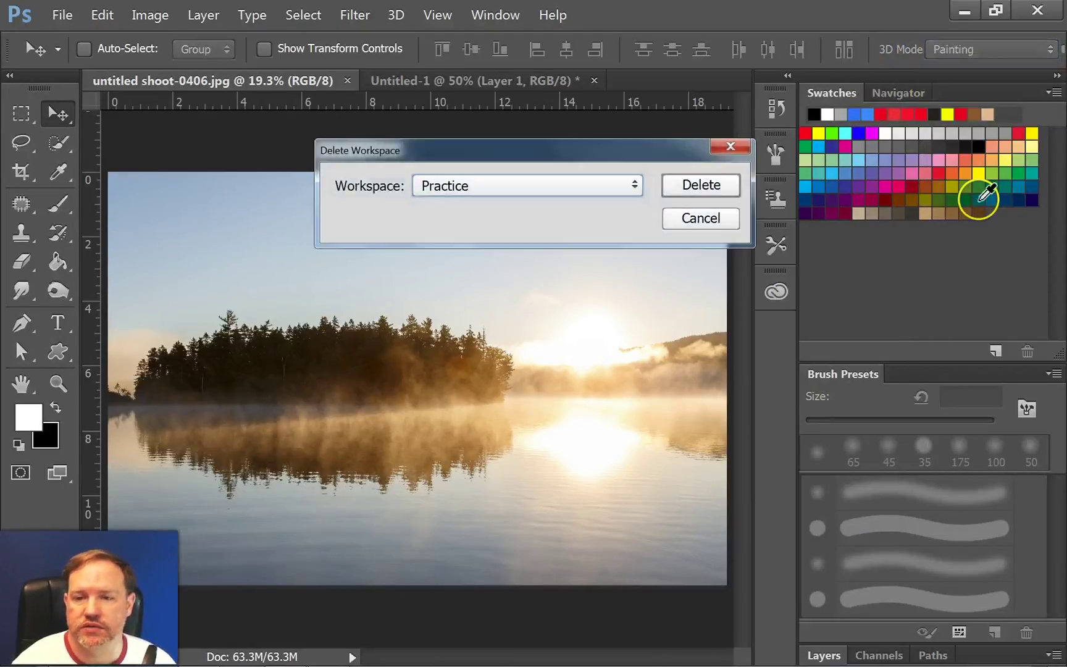
click(454, 186)
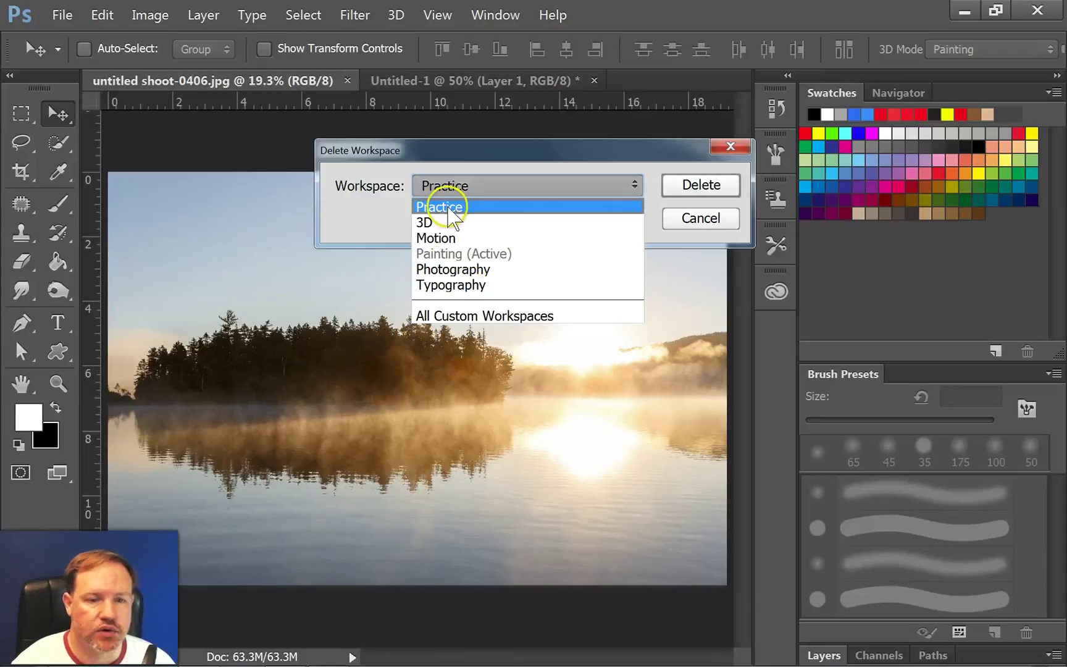
click(448, 206)
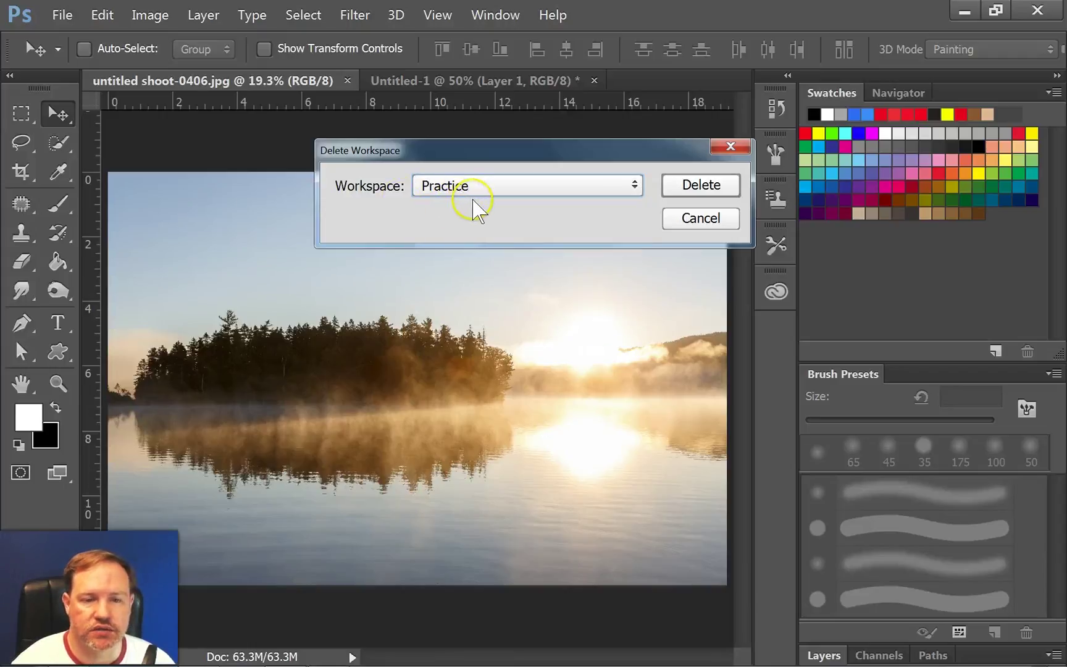
click(716, 185)
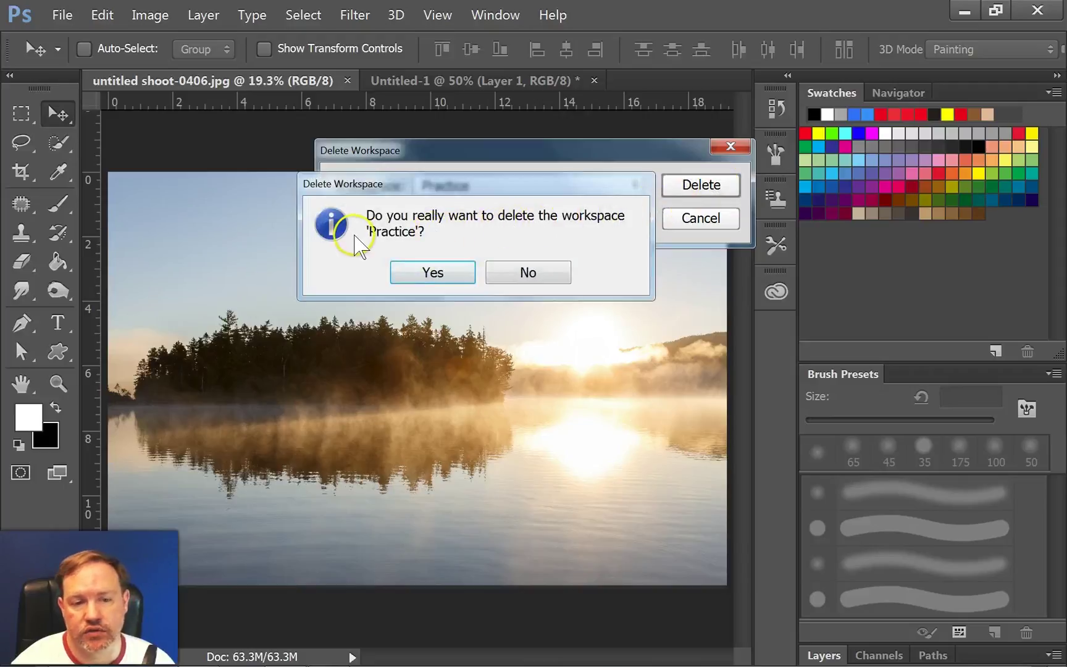
click(395, 271)
click(966, 50)
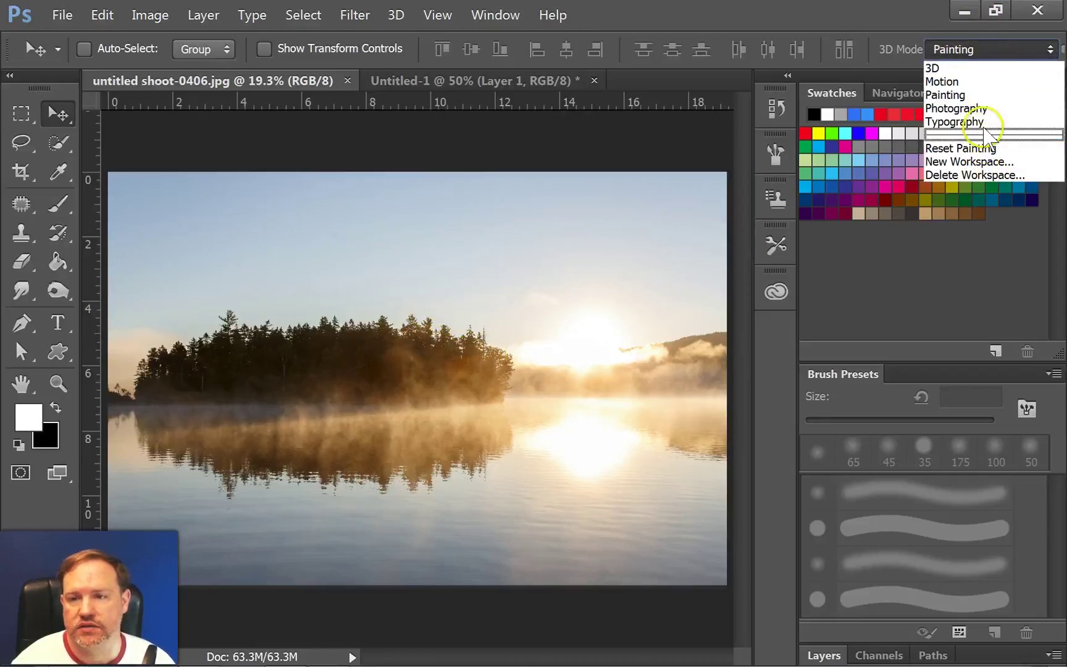
click(976, 49)
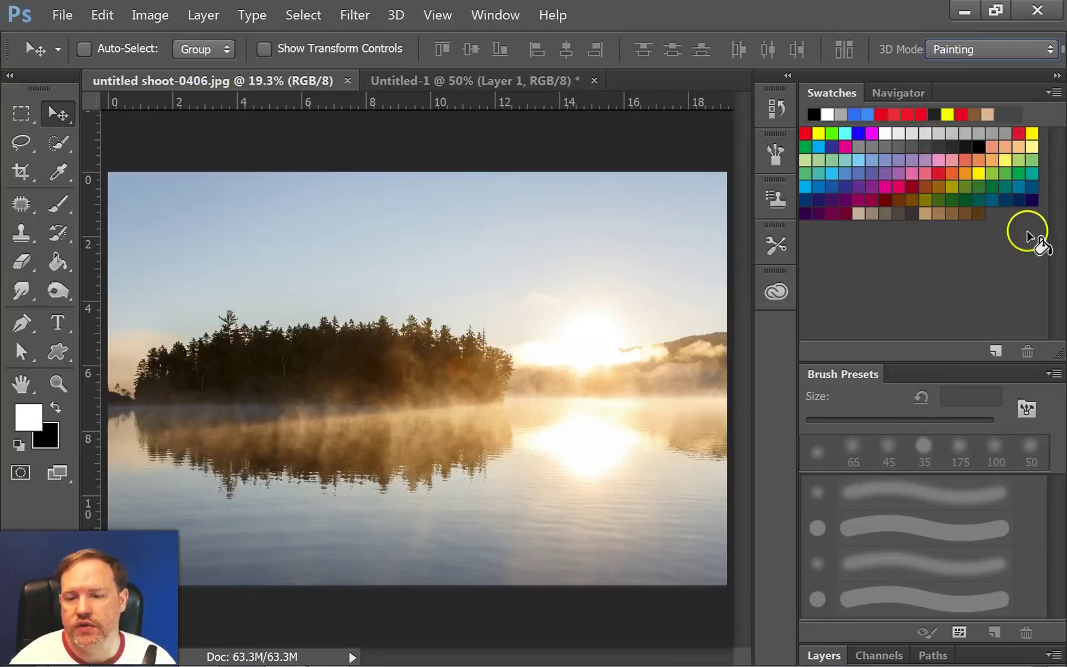